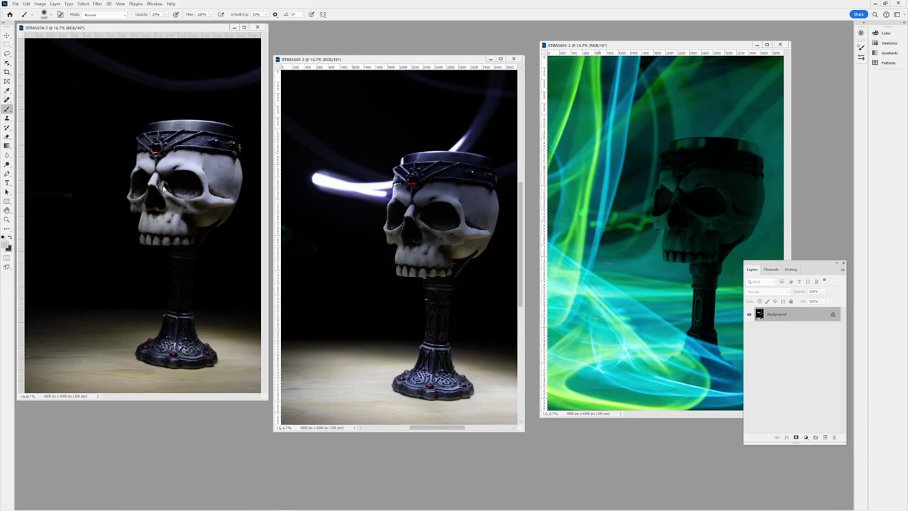
Step: Arrange the three goblet photo windows side by side and pick the Move tool
mouse_move(634, 47)
mouse_down()
mouse_move(625, 77)
mouse_move(616, 61)
mouse_move(637, 67)
mouse_move(642, 59)
mouse_up()
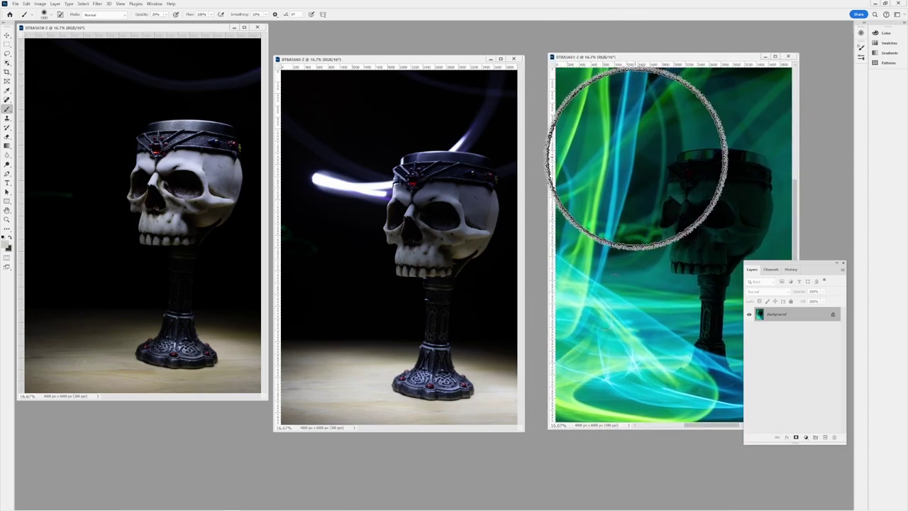
drag(348, 63, 352, 66)
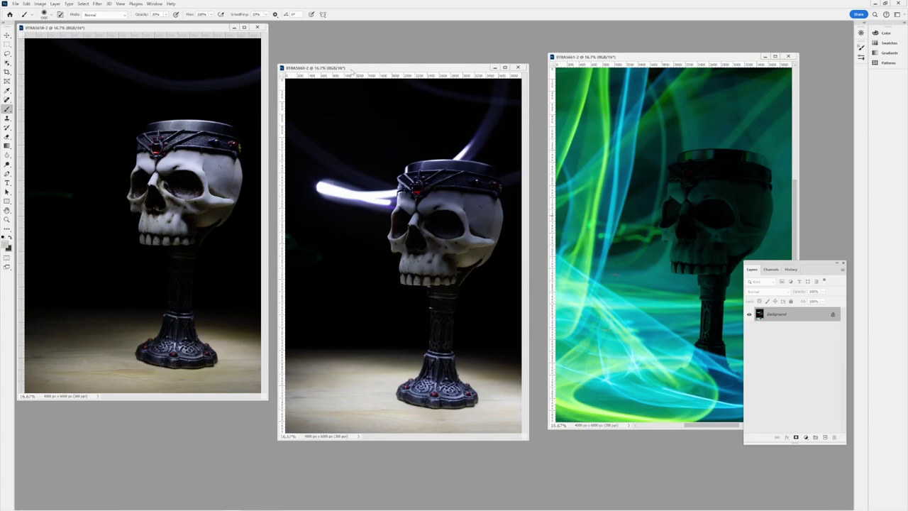
drag(146, 31, 150, 36)
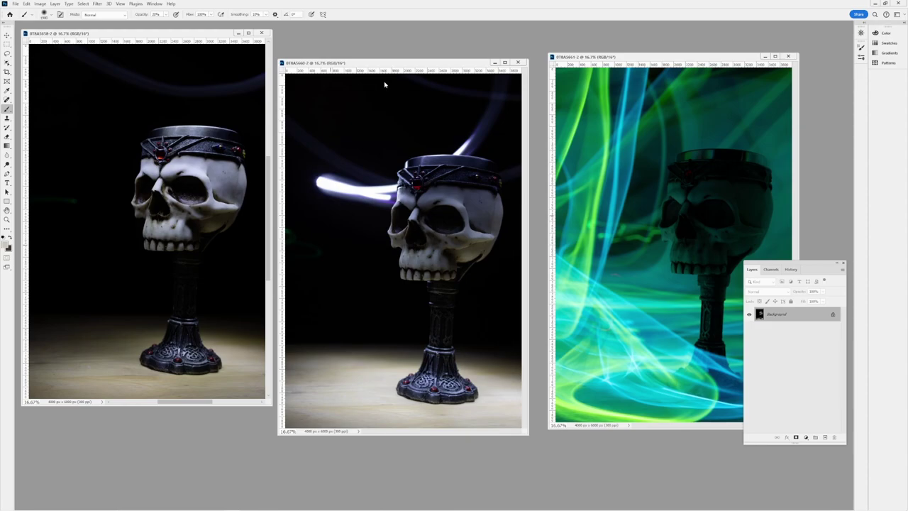
drag(394, 63, 396, 74)
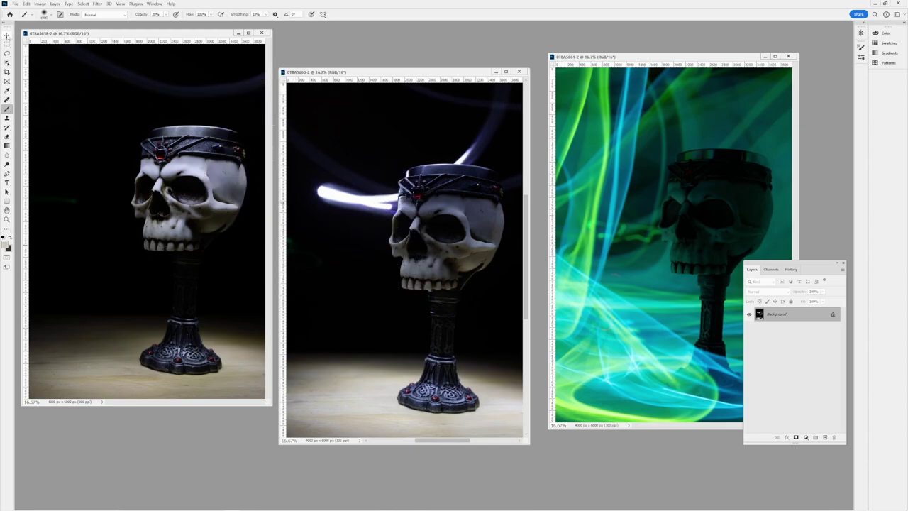
click(7, 35)
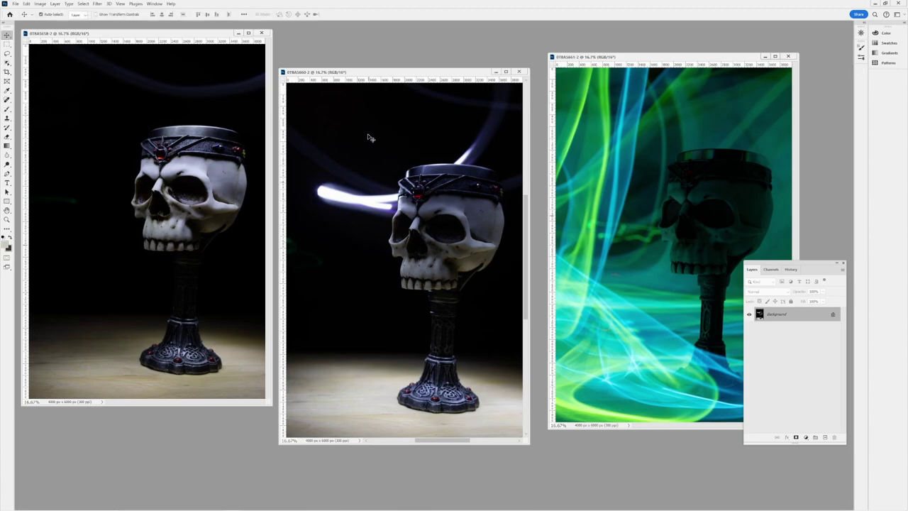
Step: Drag the light-streak goblet photo into the light-trails document as Layer 1 and close the source without saving
drag(398, 74, 399, 69)
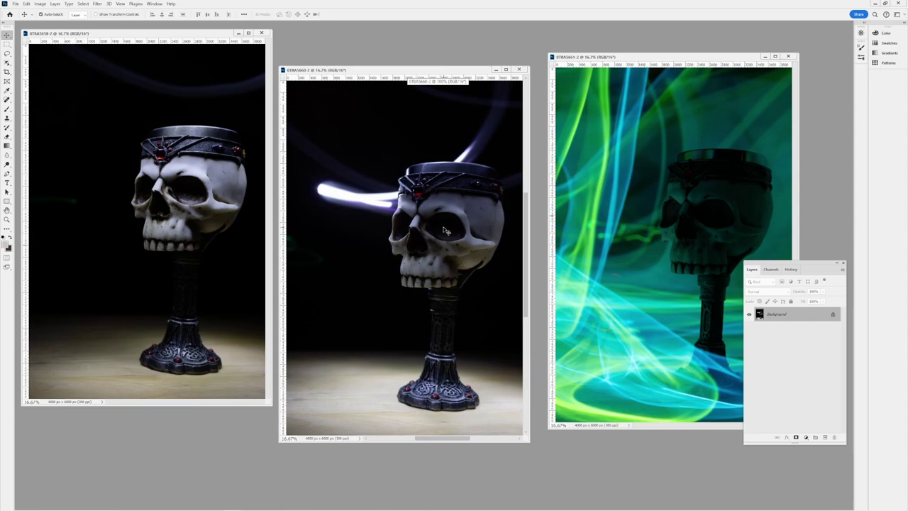
drag(400, 205, 697, 173)
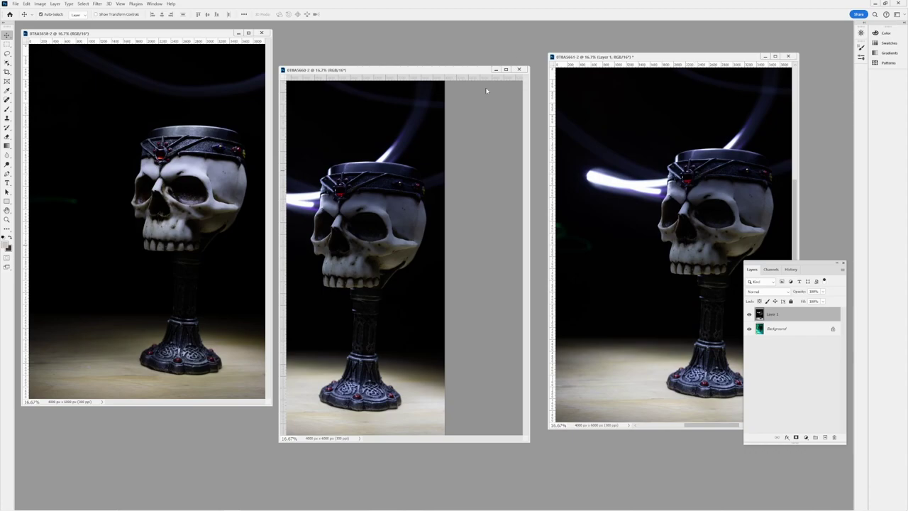
click(518, 69)
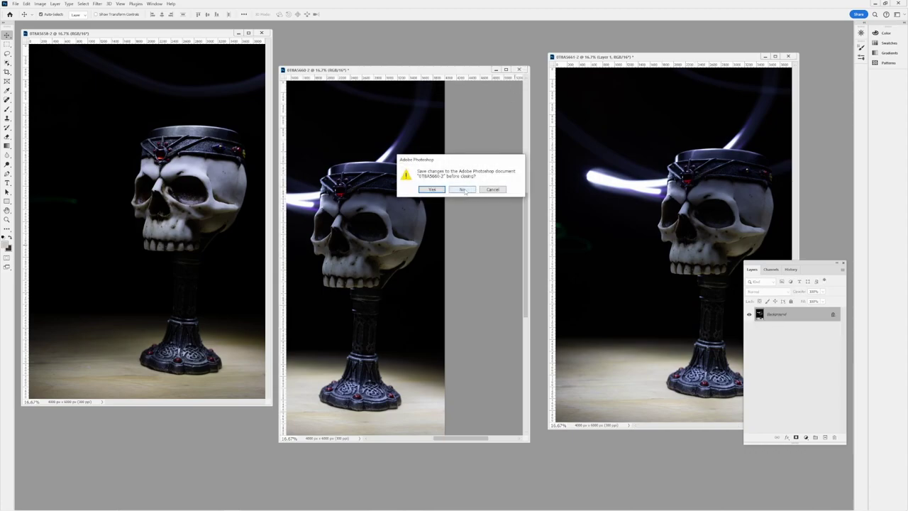
click(463, 190)
drag(684, 56, 559, 64)
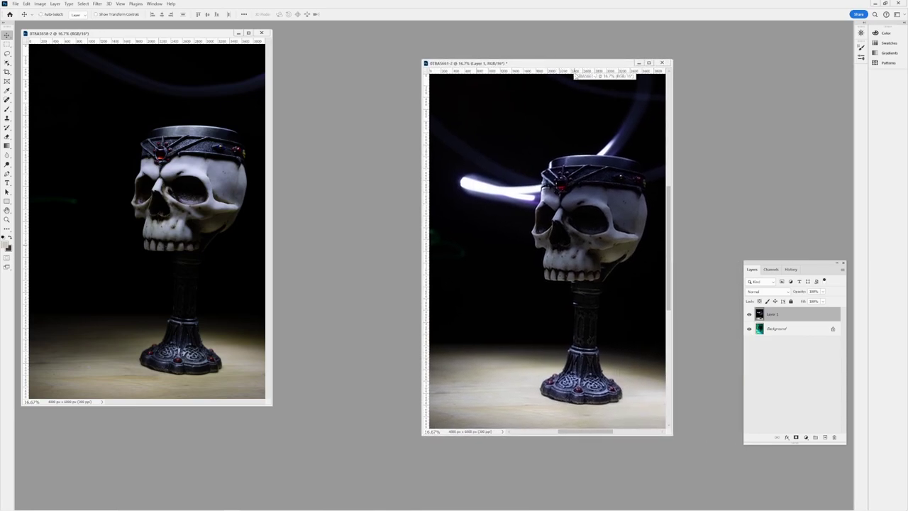
key(ctrl+plus)
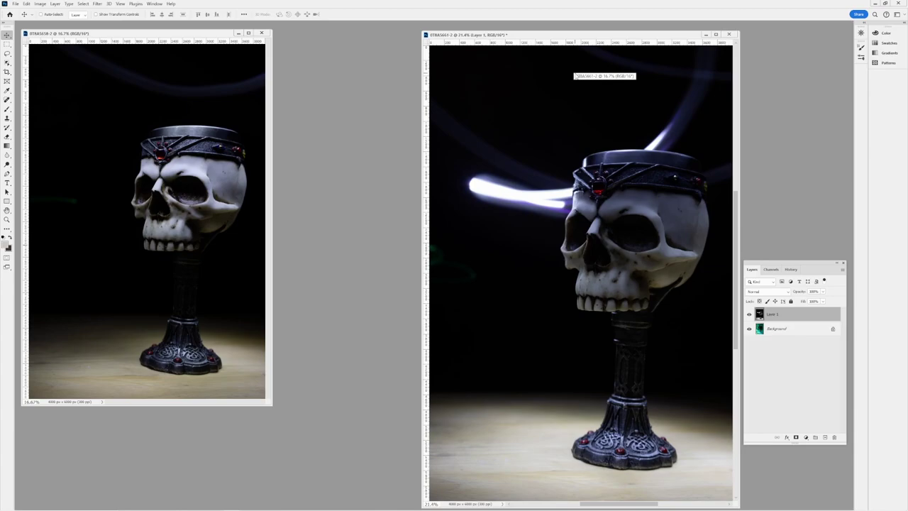
key(ctrl+1)
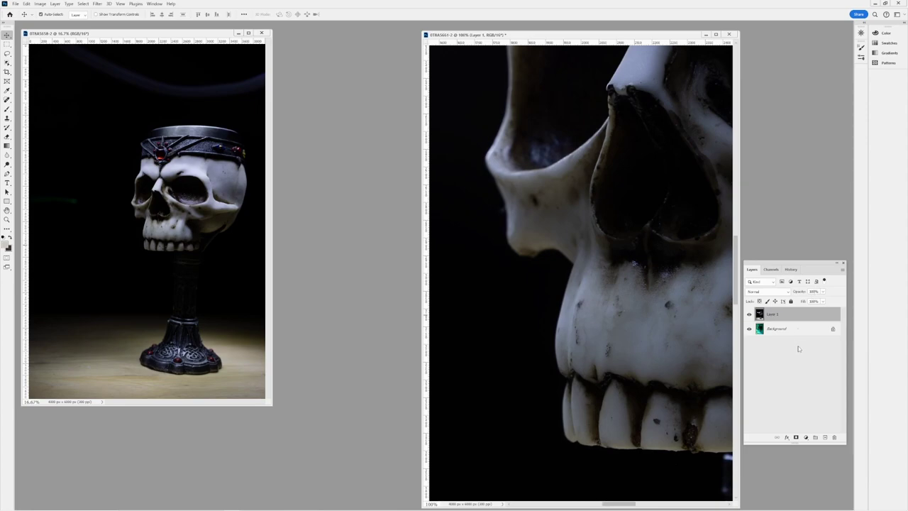
key(1)
key(5)
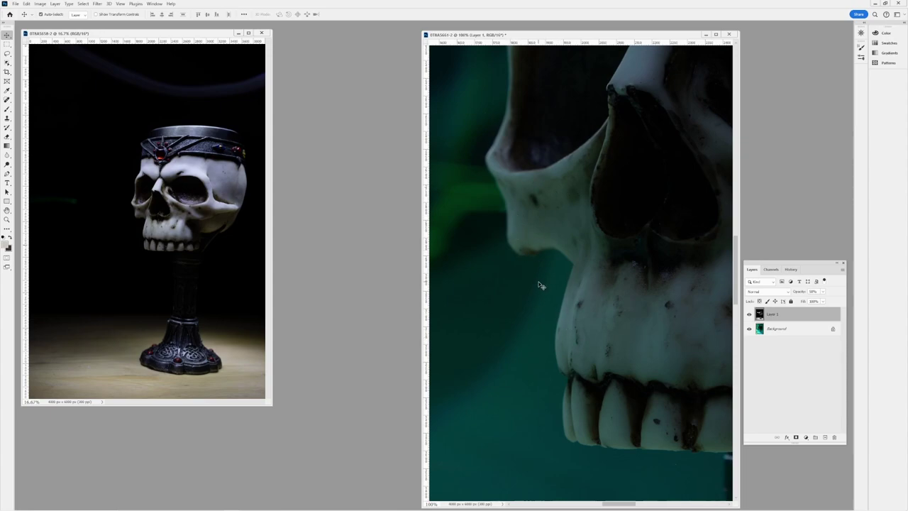
key(0)
key(ctrl+0)
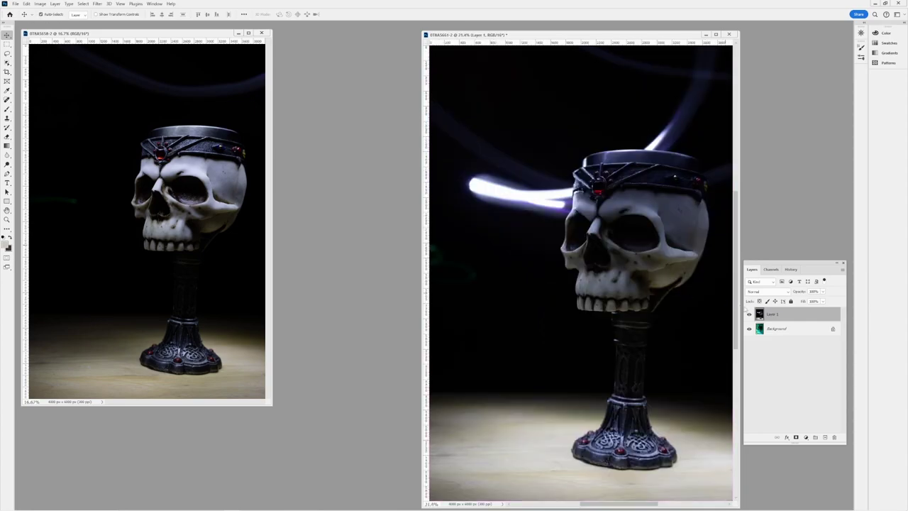
shift+click(773, 331)
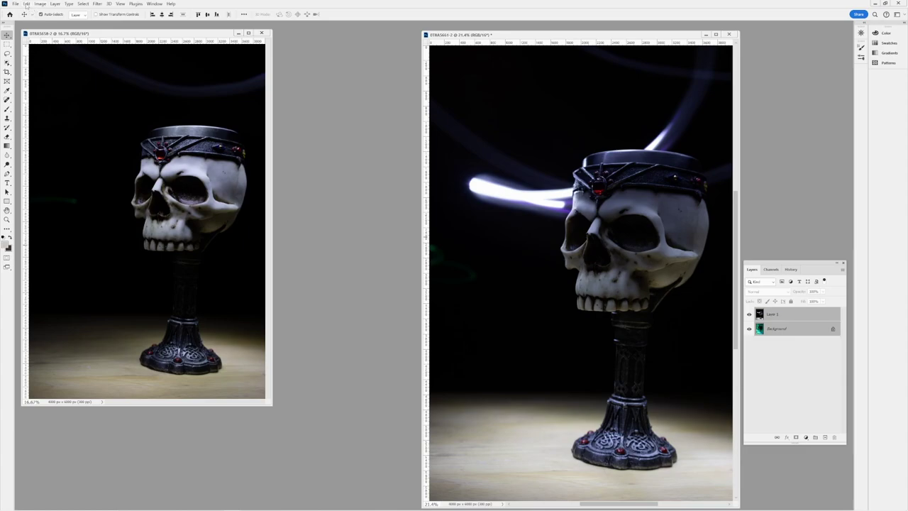
Step: Cancel Edit > Auto-Align Layers, then move the plain goblet photo's window nearer the composite
click(26, 4)
click(37, 180)
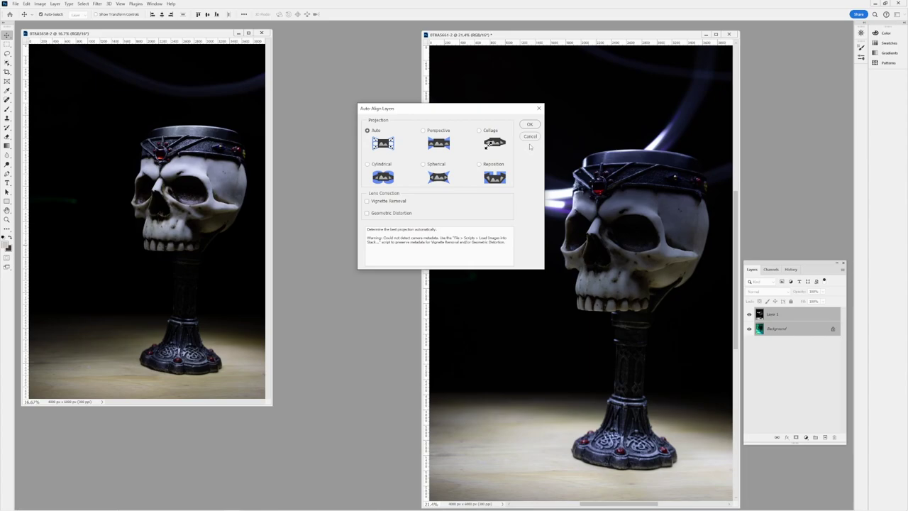
click(530, 137)
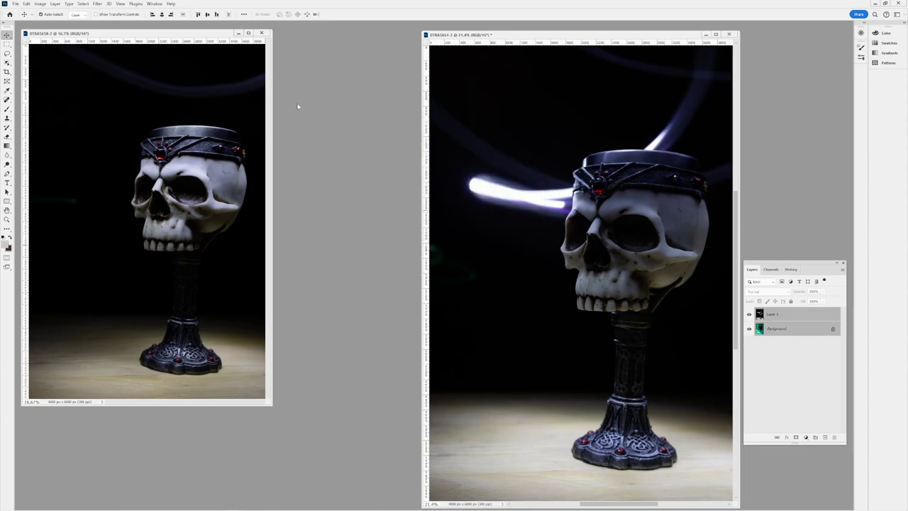
drag(163, 36, 245, 63)
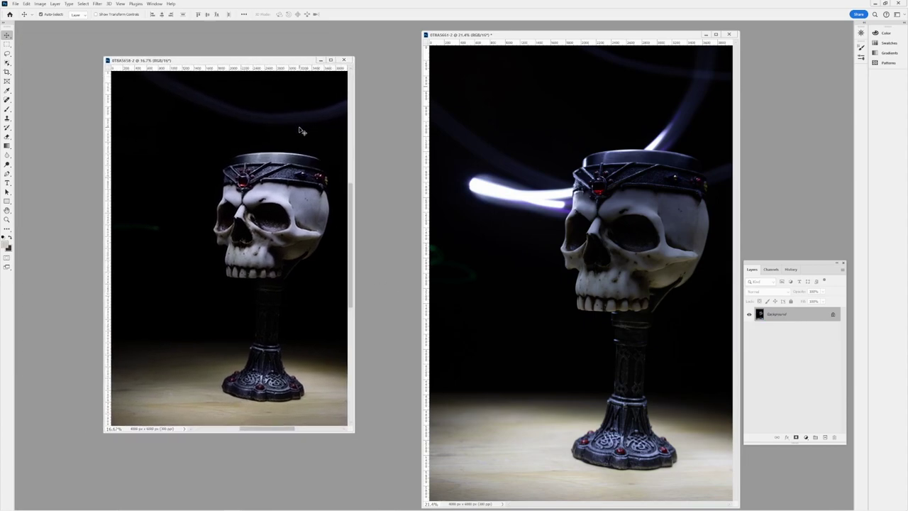
Step: Copy the plain goblet photo into the composite as Layer 2 and close its document unsaved
drag(258, 122, 671, 180)
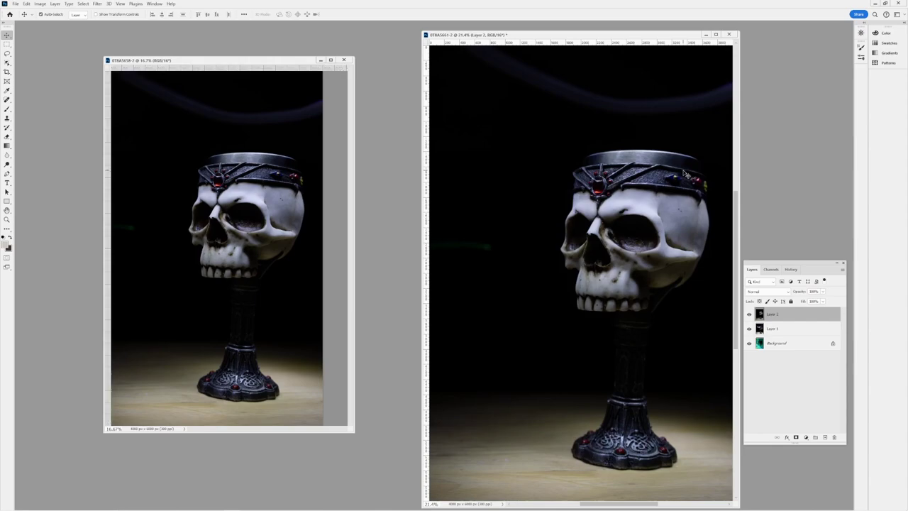
click(345, 67)
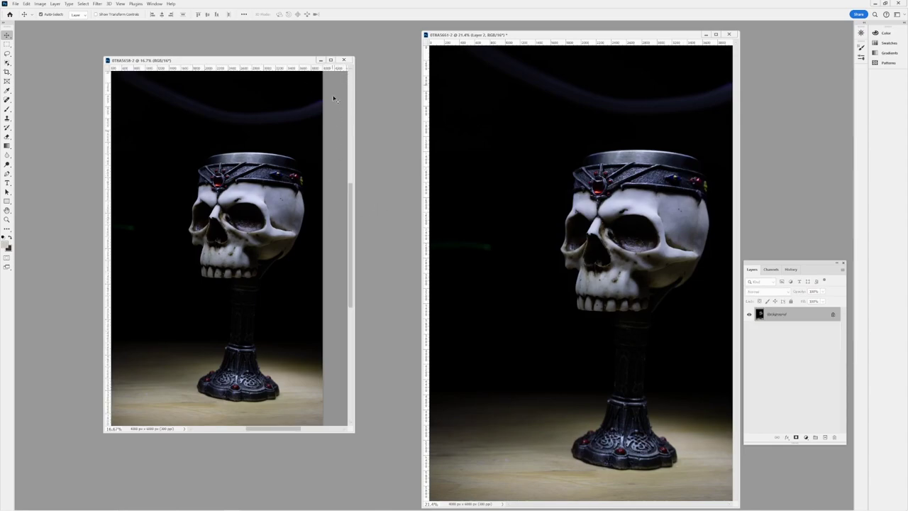
drag(299, 63, 285, 64)
click(330, 61)
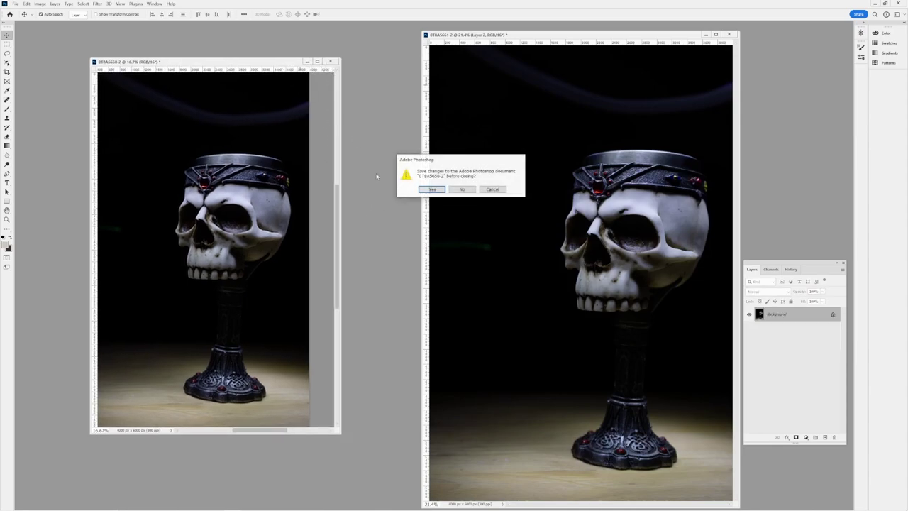
click(461, 189)
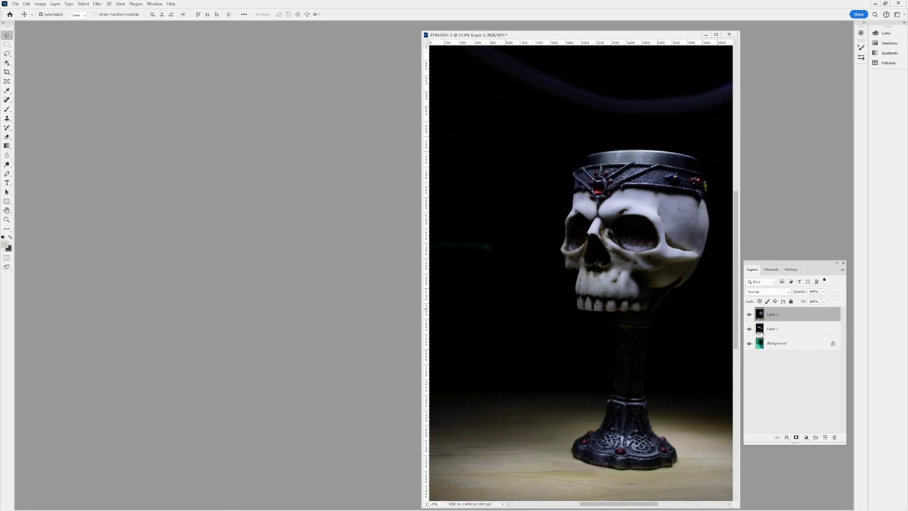
Step: Hide Layer 1 and give Layer 2 a black hide-all mask
click(749, 328)
click(749, 314)
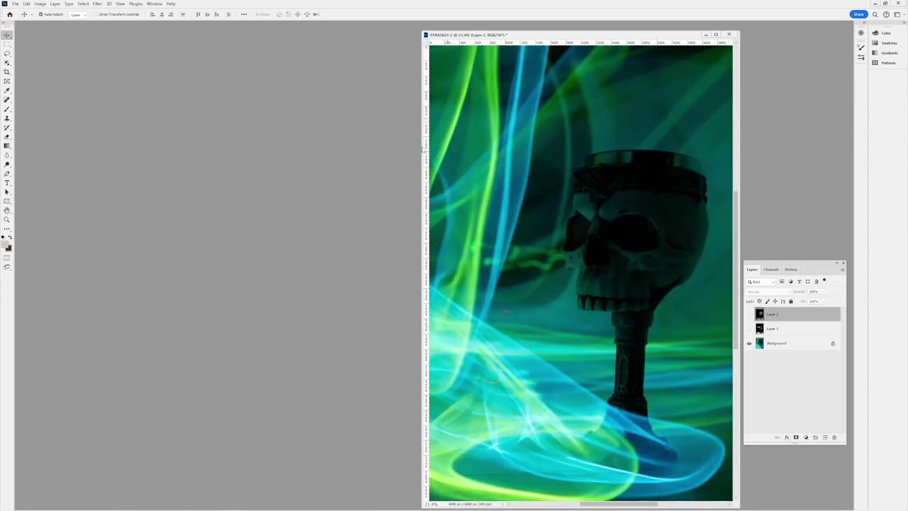
click(749, 314)
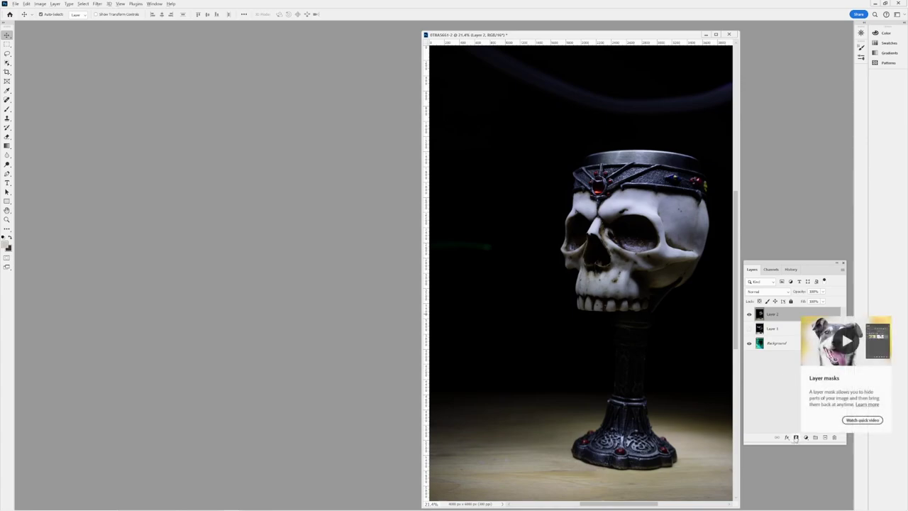
click(796, 437)
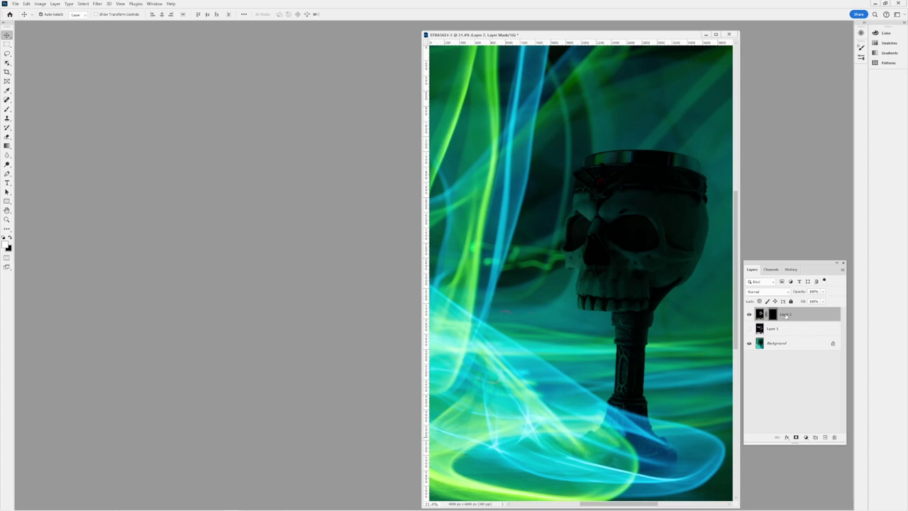
Step: Rename Layer 2 to goblet 2, Layer 1 to goblet 1, and Background to fancy lights
double_click(785, 315)
text(gl)
text(blet 2)
key(Tab)
text(g)
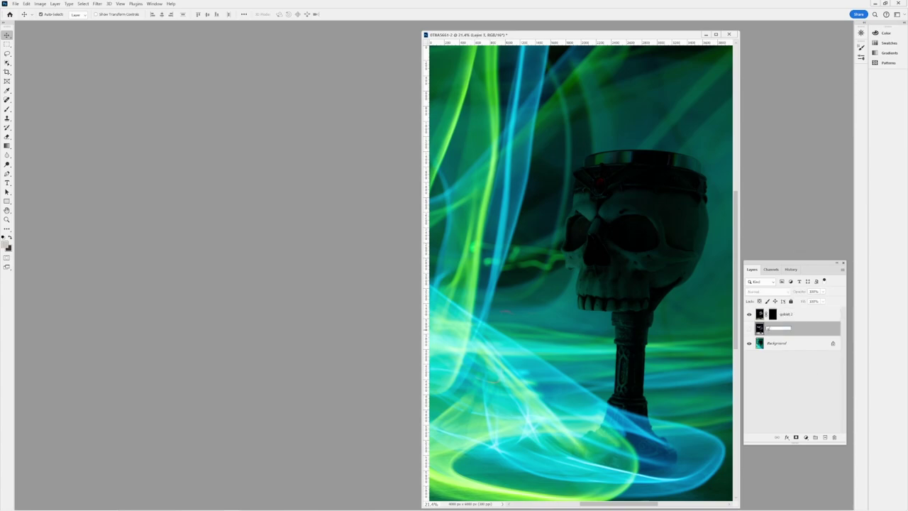
text(oblet 1)
key(Return)
double_click(777, 343)
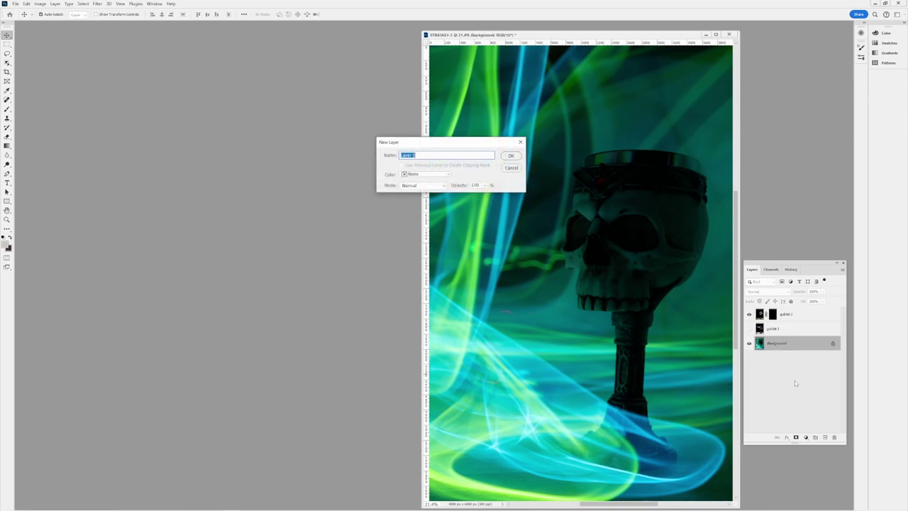
text(fancy lights)
key(Return)
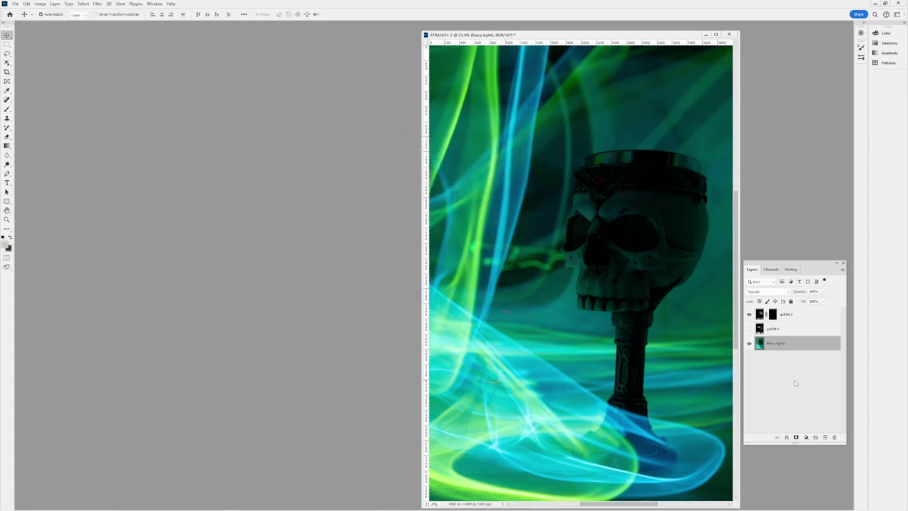
click(759, 315)
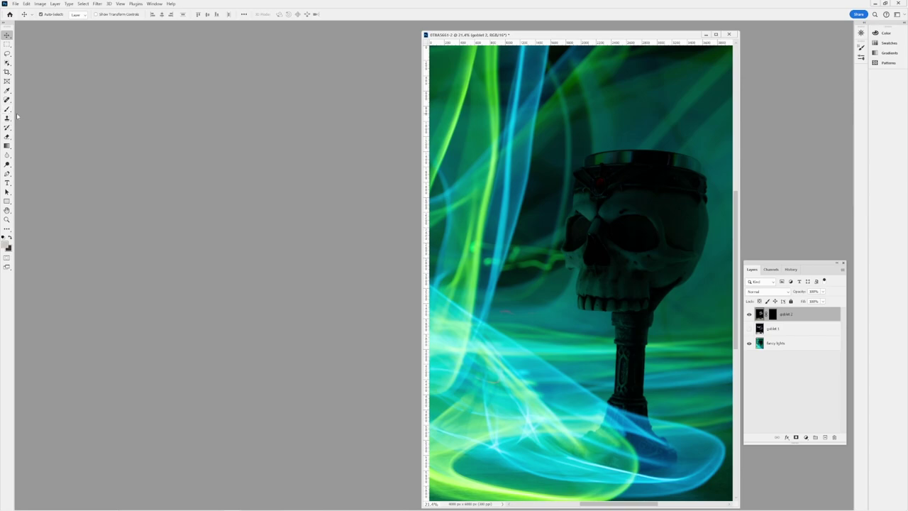
Step: With the Brush on goblet 2's mask and default colours, reveal the skull's face
click(7, 109)
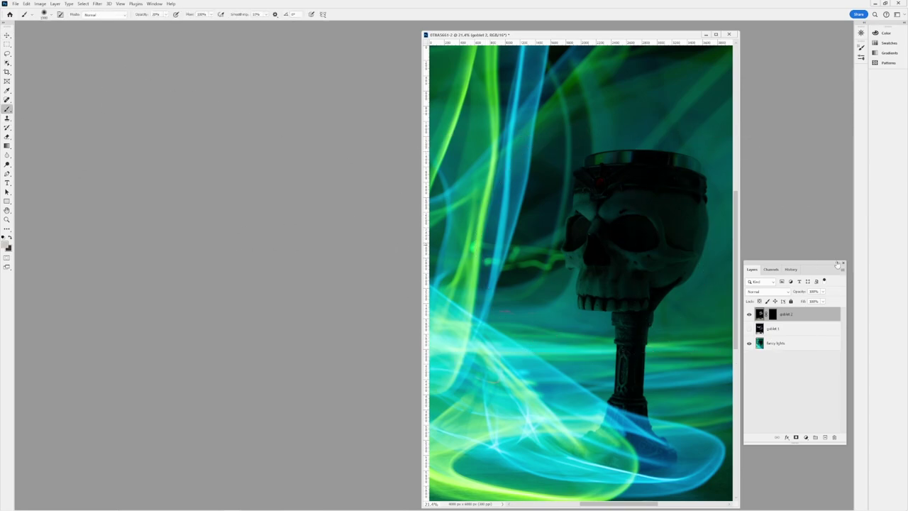
click(772, 313)
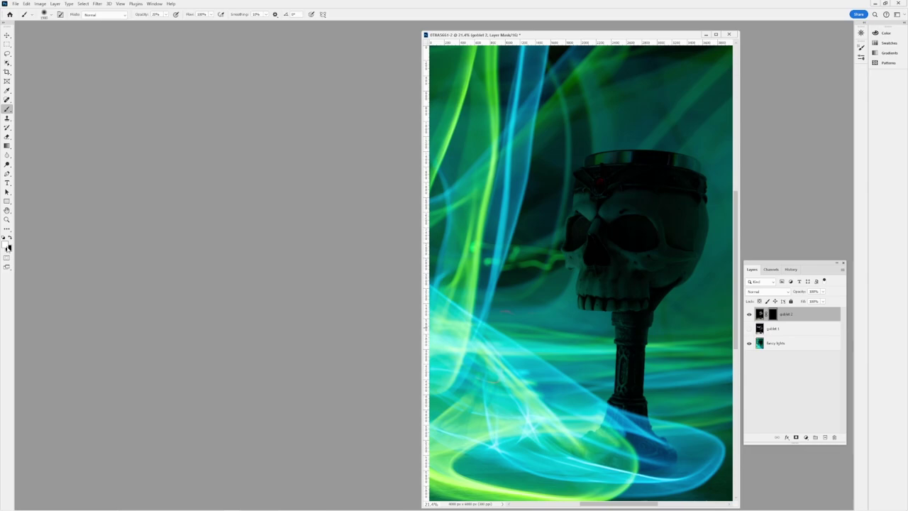
key(d)
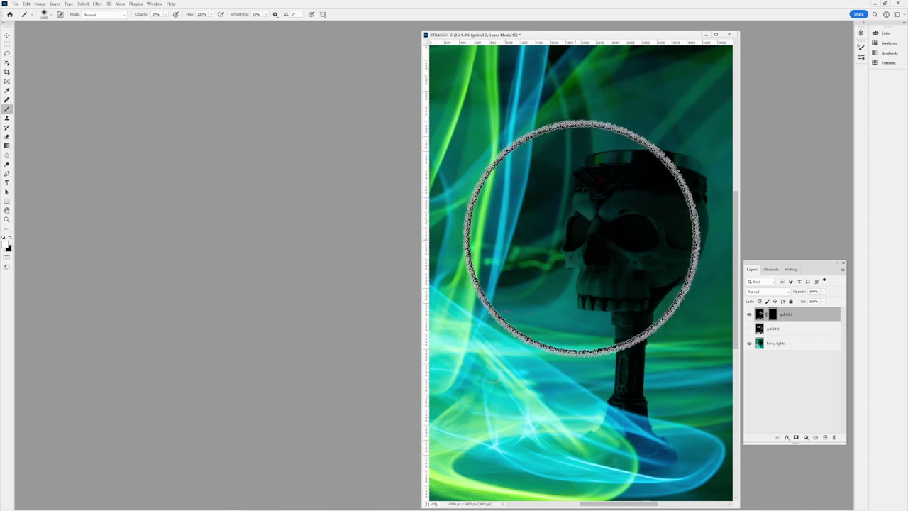
key(bracketleft)
key(bracketleft)
key(bracketleft)
key(bracketleft)
key(bracketleft)
key(bracketleft)
key(bracketleft)
key(bracketleft)
key(bracketleft)
key(bracketleft)
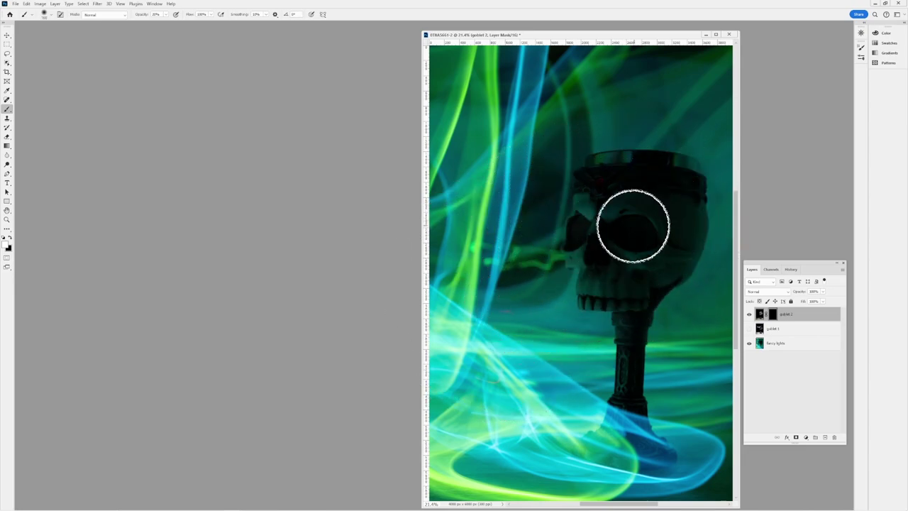
key(bracketright)
key(bracketright)
key(bracketright)
key(bracketright)
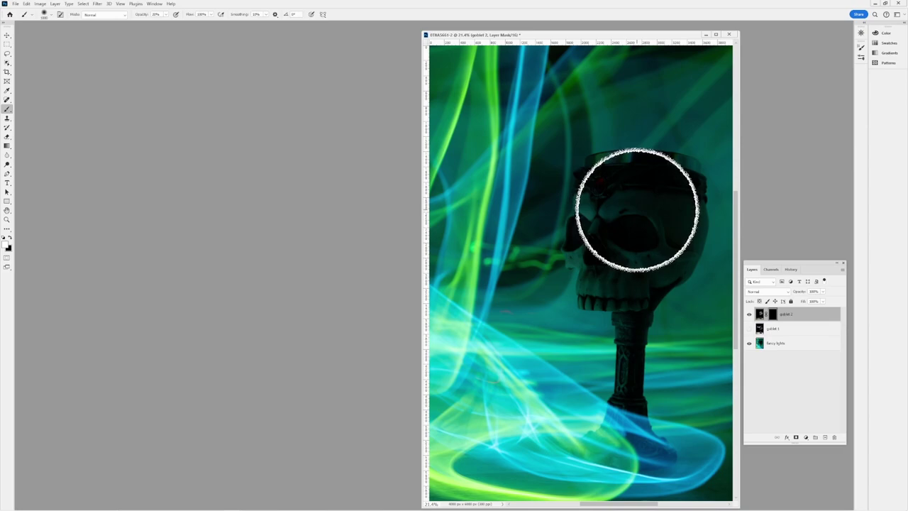
key(bracketleft)
key(bracketleft)
key(bracketleft)
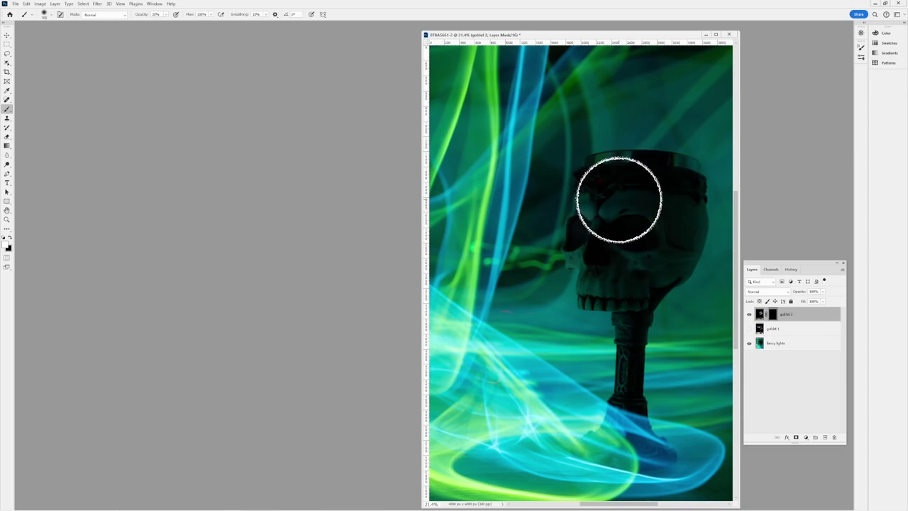
mouse_move(620, 200)
mouse_down()
mouse_move(609, 289)
mouse_move(622, 299)
mouse_move(660, 256)
mouse_move(681, 203)
mouse_move(669, 177)
mouse_move(683, 172)
mouse_move(599, 171)
mouse_move(587, 205)
mouse_move(589, 272)
mouse_move(598, 284)
mouse_move(622, 283)
mouse_move(640, 302)
mouse_move(591, 294)
mouse_move(616, 303)
mouse_move(631, 329)
mouse_move(629, 386)
mouse_move(633, 301)
mouse_move(614, 222)
mouse_up()
Step: Reveal the skull's lower cheek and jaw, then the goblet stem and foot
key(bracketleft)
key(bracketleft)
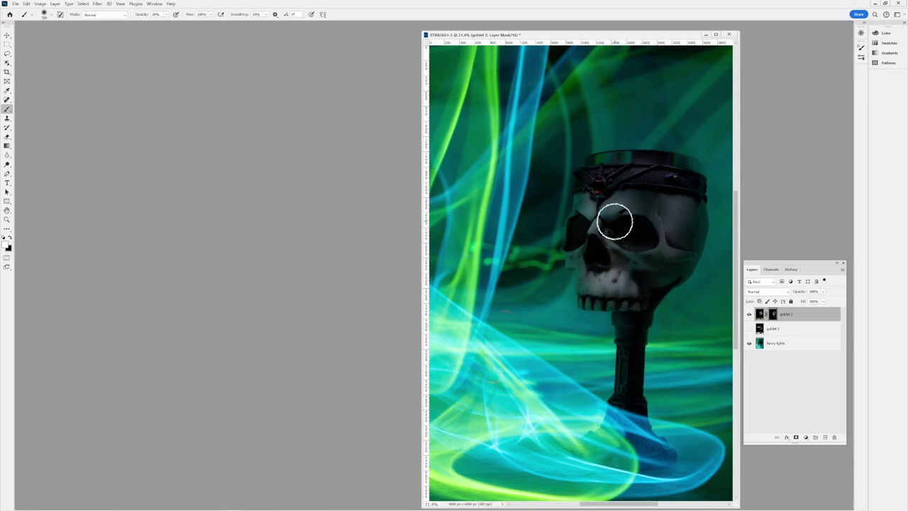
key(bracketright)
key(bracketright)
key(bracketright)
key(bracketright)
key(bracketright)
key(bracketright)
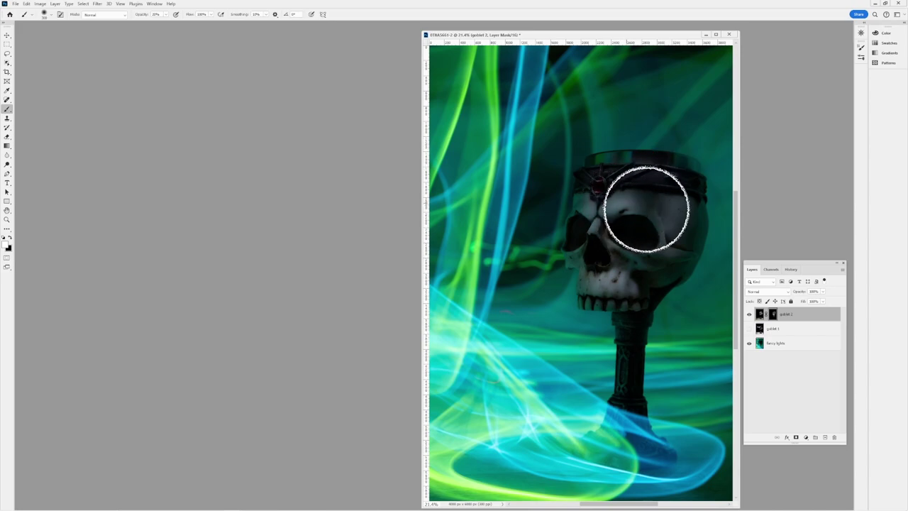
drag(668, 212, 622, 247)
key(bracketleft)
key(bracketleft)
key(bracketleft)
key(bracketleft)
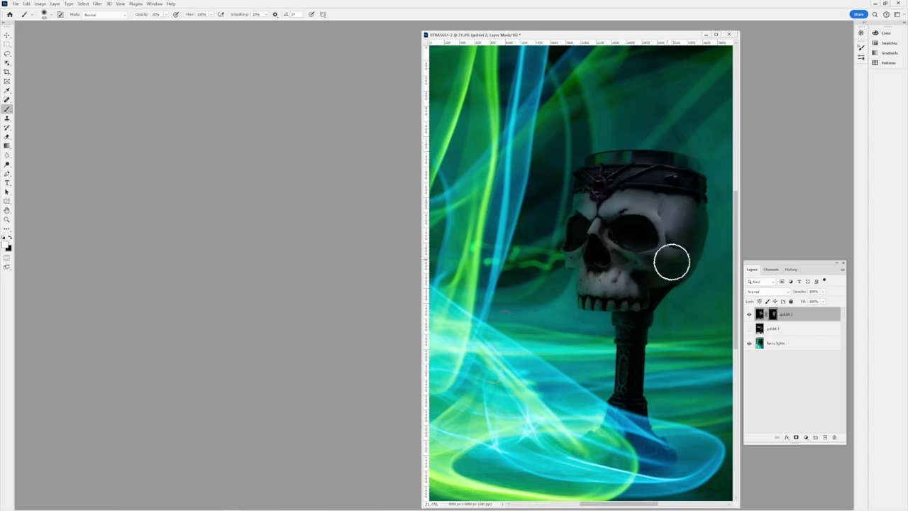
key(bracketright)
key(bracketright)
key(bracketright)
key(bracketright)
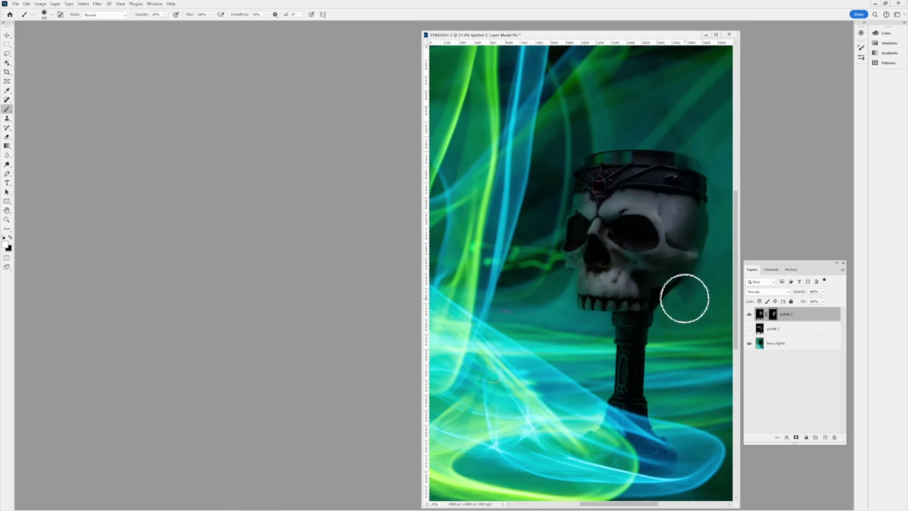
key(bracketleft)
key(bracketleft)
key(bracketleft)
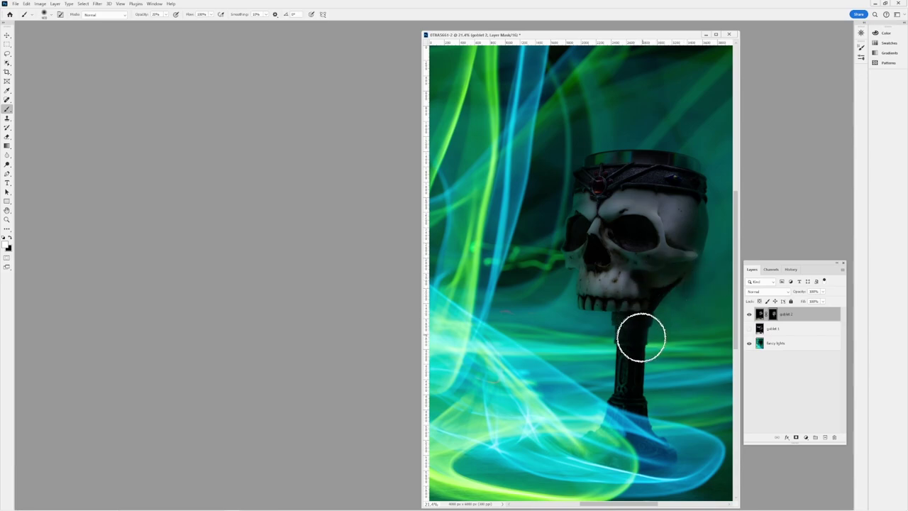
mouse_move(640, 363)
mouse_down()
mouse_move(644, 391)
mouse_move(632, 412)
mouse_move(649, 443)
mouse_move(665, 452)
mouse_move(614, 451)
mouse_move(591, 437)
mouse_move(622, 405)
mouse_up()
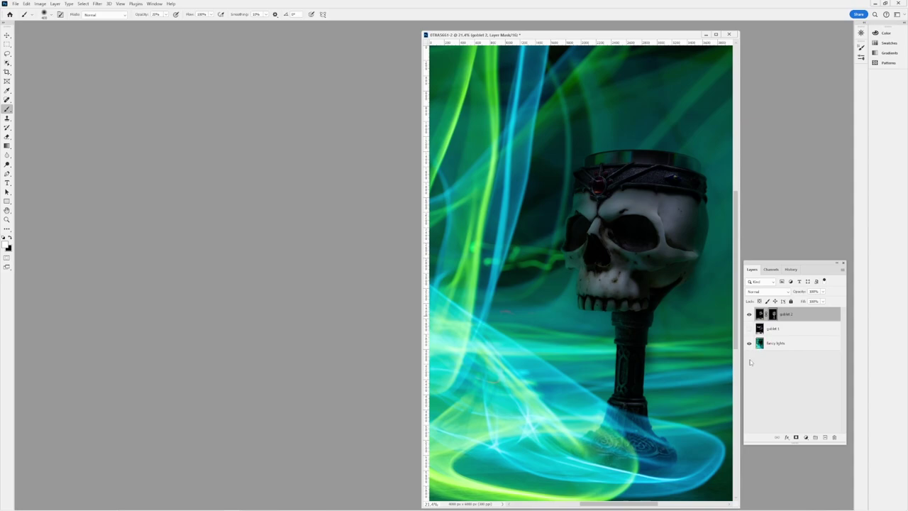
Step: Undo goblet 2's layer mask with Ctrl+Z and hide the goblet 2 layer
key(ctrl+z)
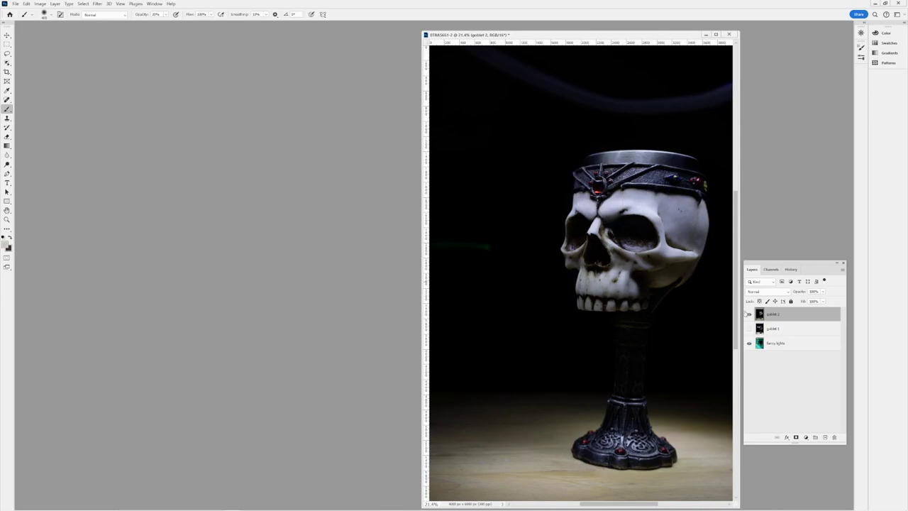
click(749, 315)
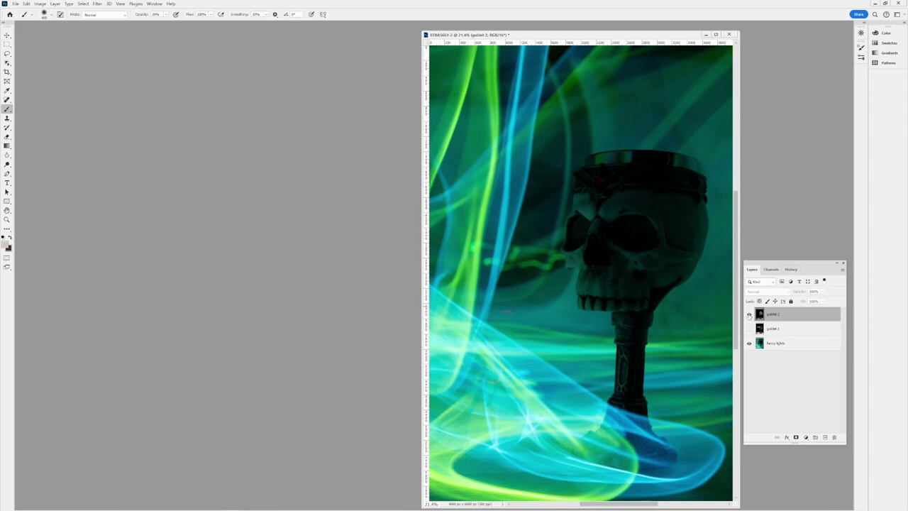
Step: Show goblet 2 in Lighten blend mode, brush across the stem, and add a layer mask
click(749, 315)
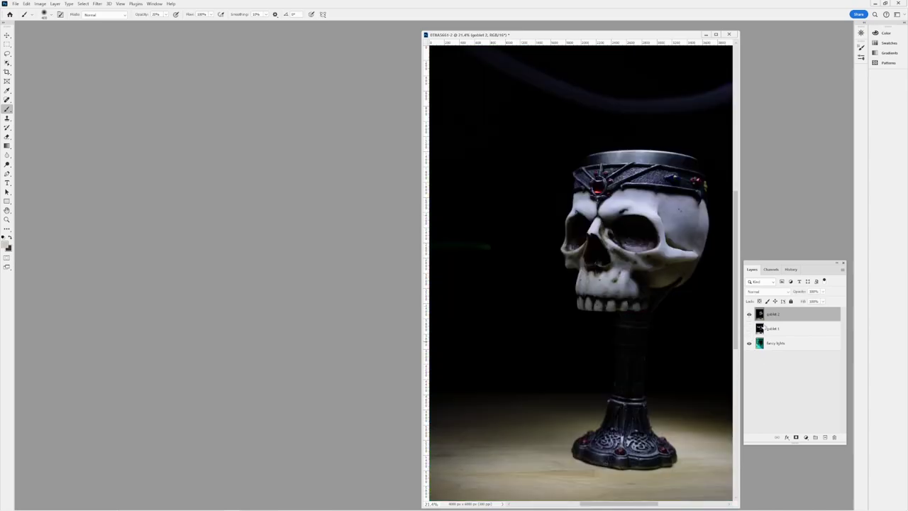
click(754, 292)
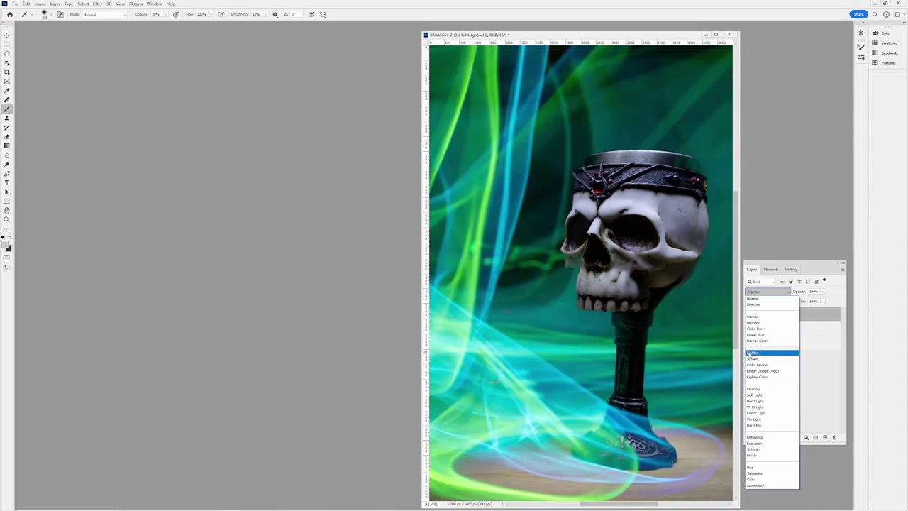
click(750, 352)
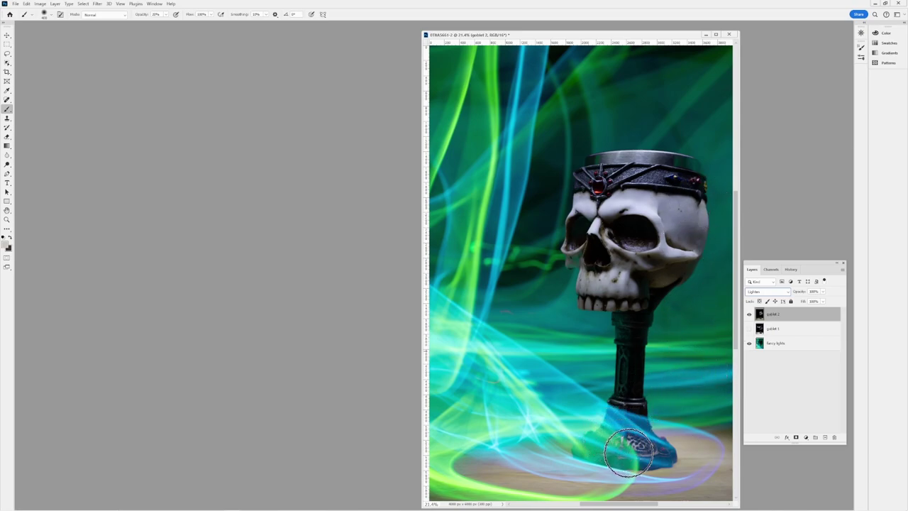
mouse_move(624, 413)
mouse_down()
mouse_move(630, 426)
mouse_move(632, 394)
mouse_move(634, 416)
mouse_move(614, 430)
mouse_move(622, 447)
mouse_move(655, 412)
mouse_up()
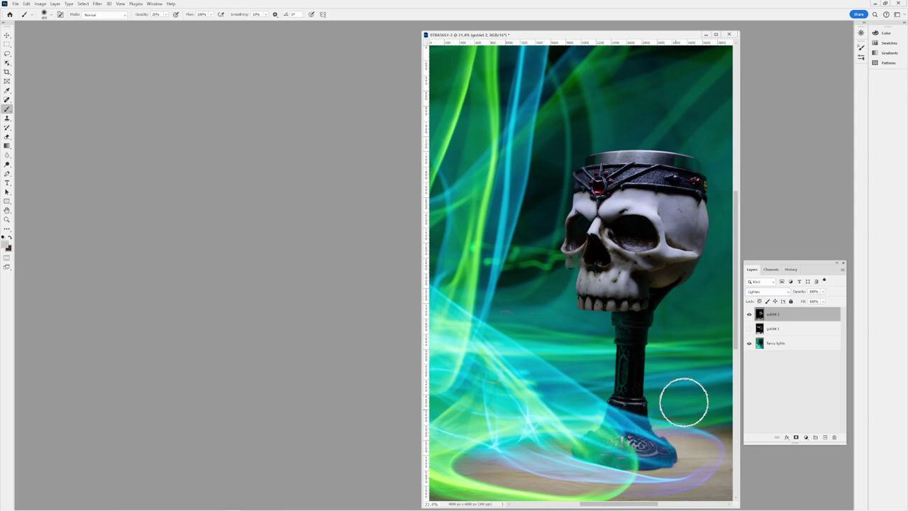
click(795, 437)
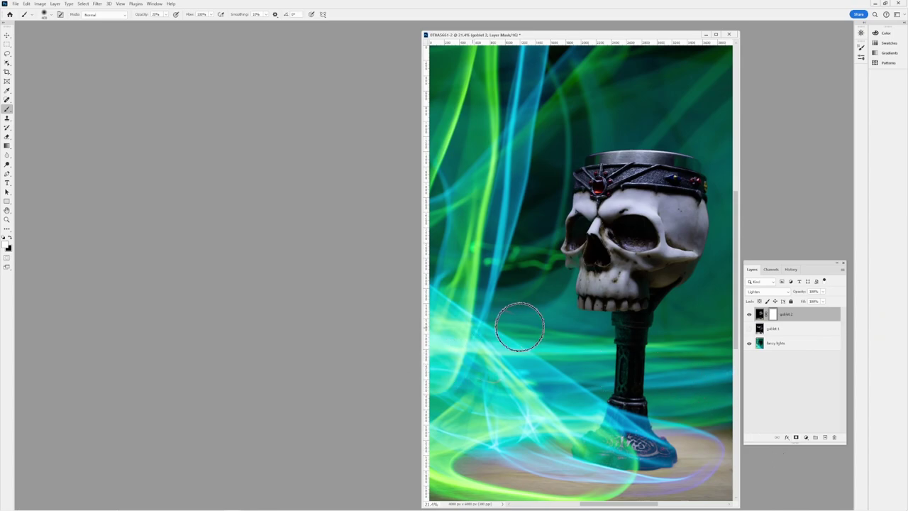
Step: Paint black on goblet 2's mask over and beside the goblet base, then check the teeth zoomed in
key(x)
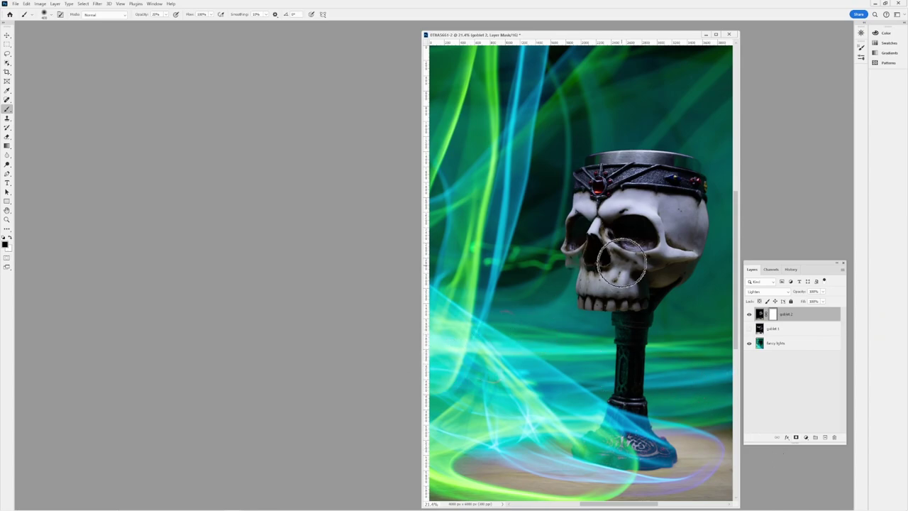
mouse_move(570, 371)
mouse_down()
mouse_move(595, 431)
mouse_move(642, 441)
mouse_up()
key(bracketright)
key(bracketright)
key(bracketright)
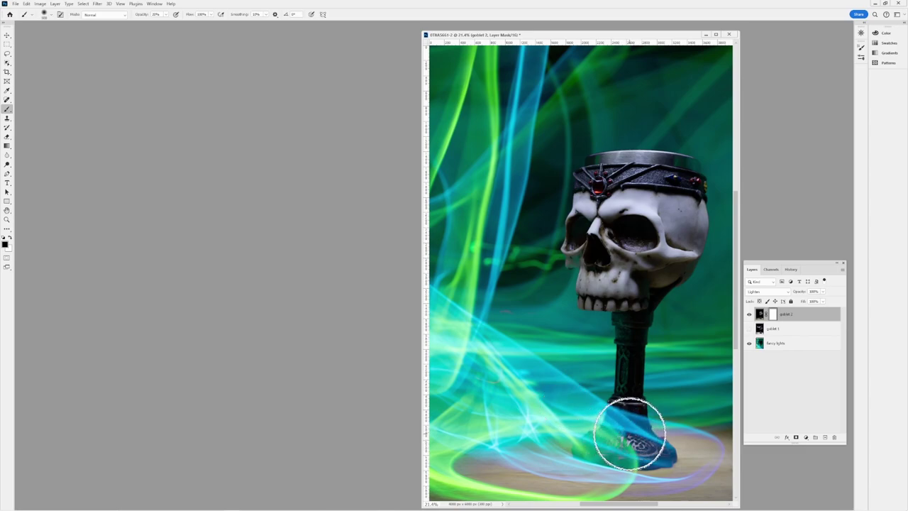
drag(634, 442, 619, 457)
key(bracketright)
key(bracketright)
key(bracketright)
key(bracketright)
key(bracketright)
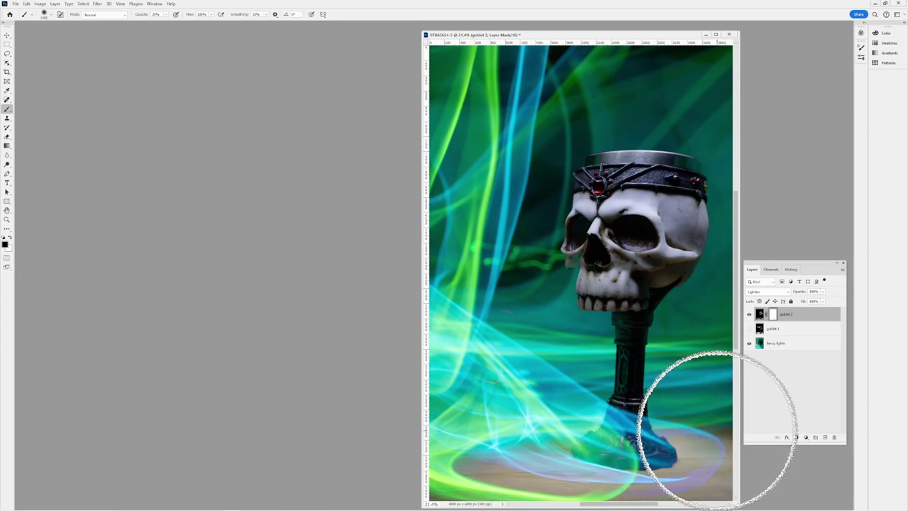
mouse_move(720, 436)
mouse_down()
mouse_move(699, 485)
mouse_move(706, 488)
mouse_move(486, 479)
mouse_up()
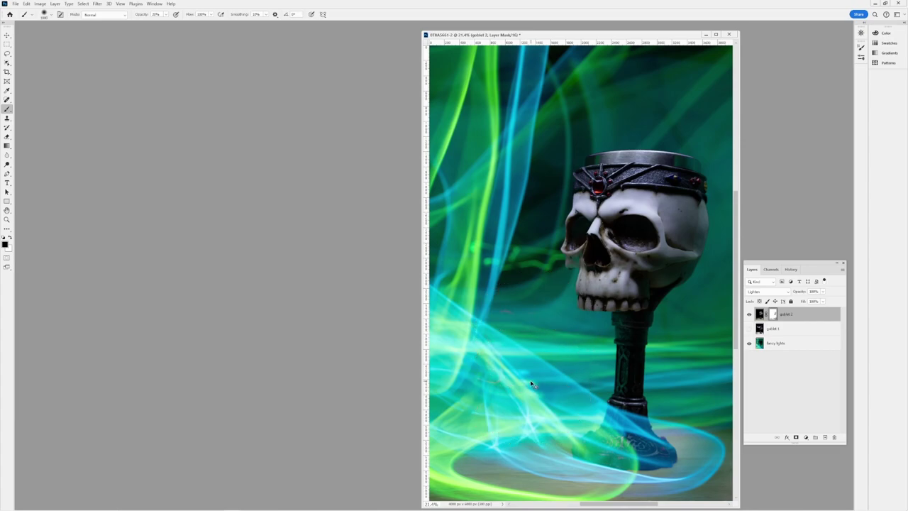
key(ctrl+1)
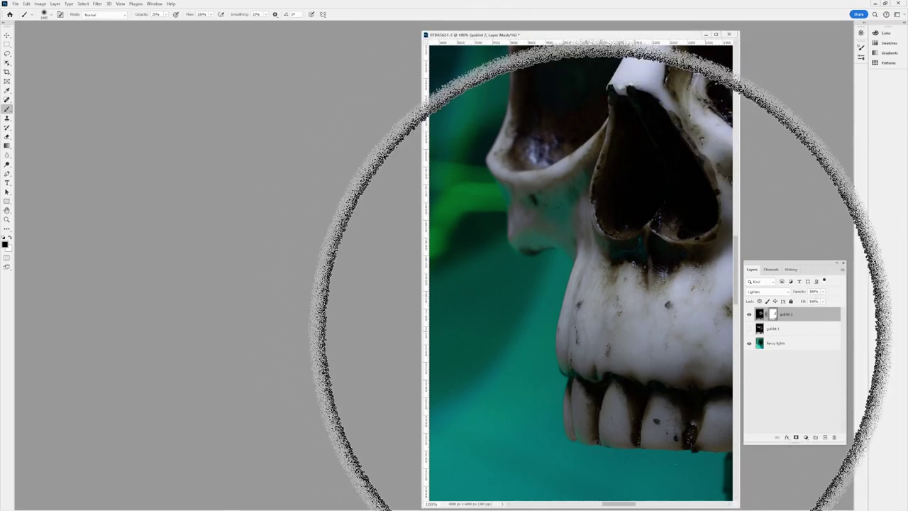
key(ctrl+0)
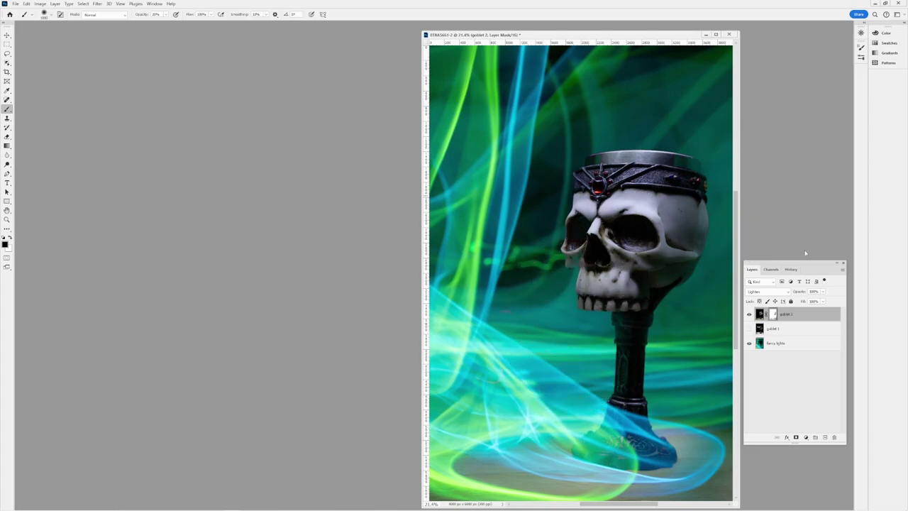
Step: Hide goblet 2, show and select goblet 1, and set it to Lighten blend mode
click(749, 314)
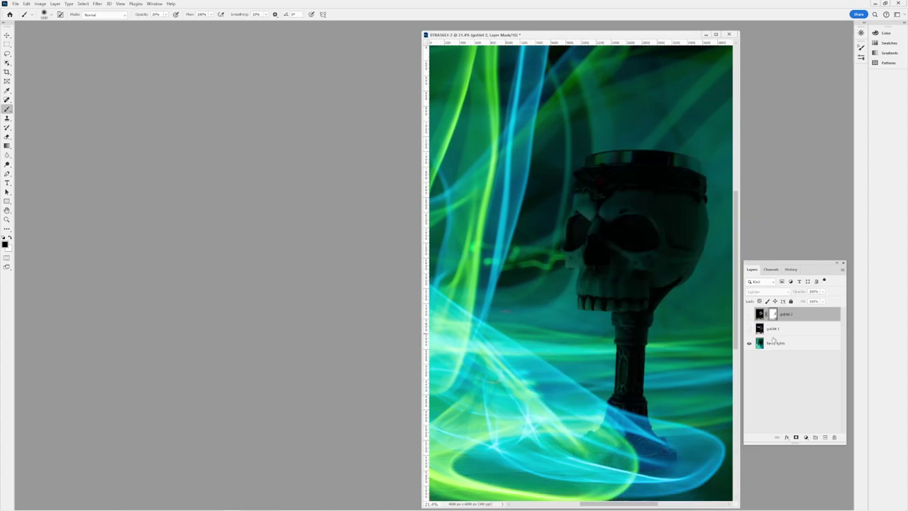
click(750, 330)
click(770, 330)
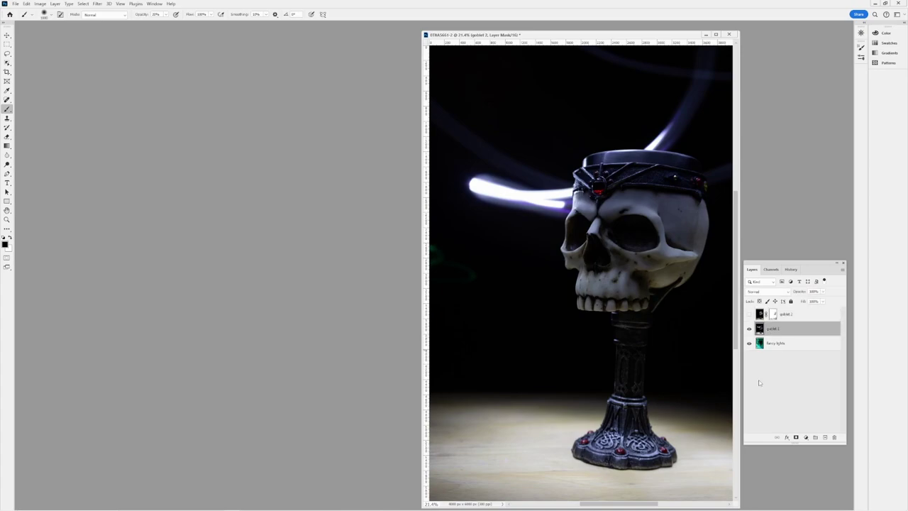
click(756, 293)
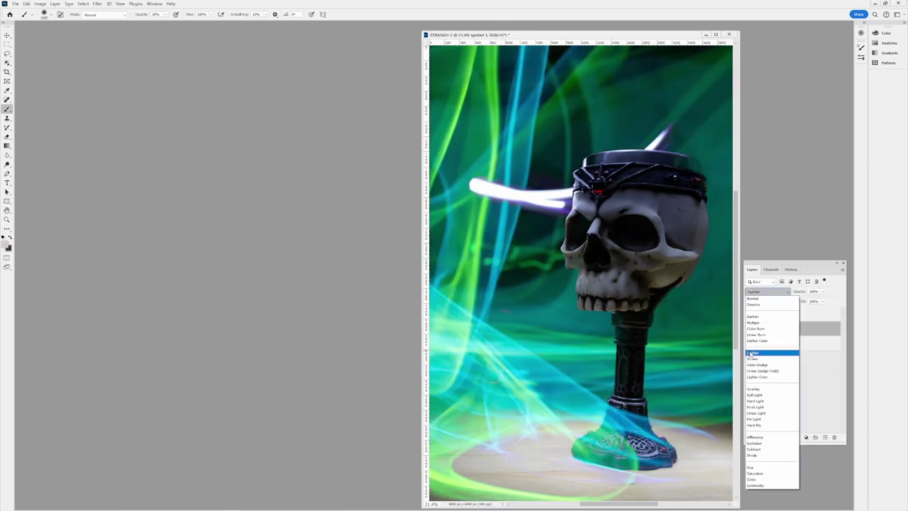
click(754, 353)
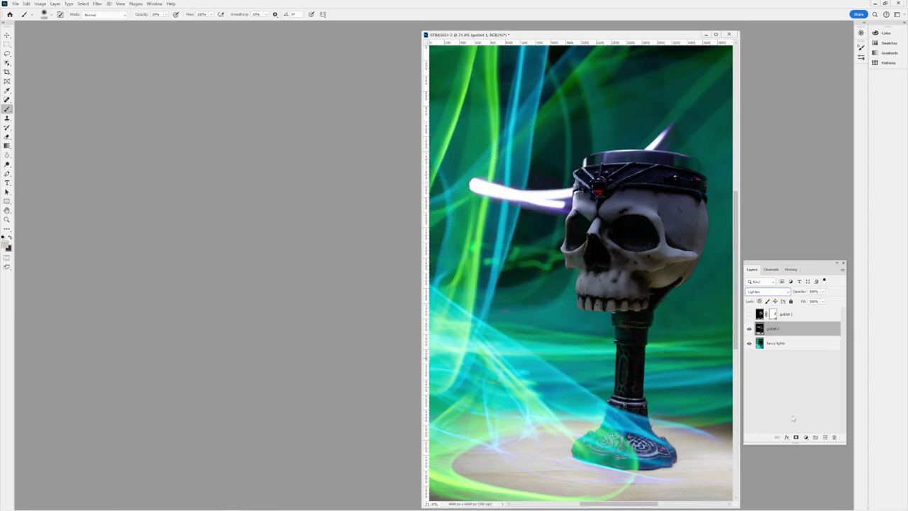
Step: Add a layer mask to goblet 1 and paint out the white light streak and spike
click(796, 437)
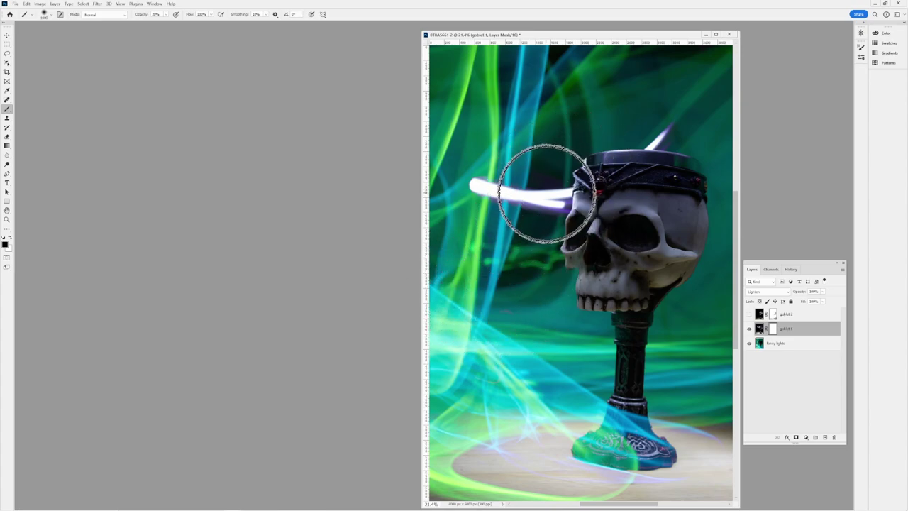
mouse_move(546, 188)
mouse_down()
mouse_move(525, 220)
mouse_move(525, 200)
mouse_move(464, 179)
mouse_move(478, 197)
mouse_move(538, 201)
mouse_up()
key(0)
key(bracketleft)
key(bracketleft)
key(bracketleft)
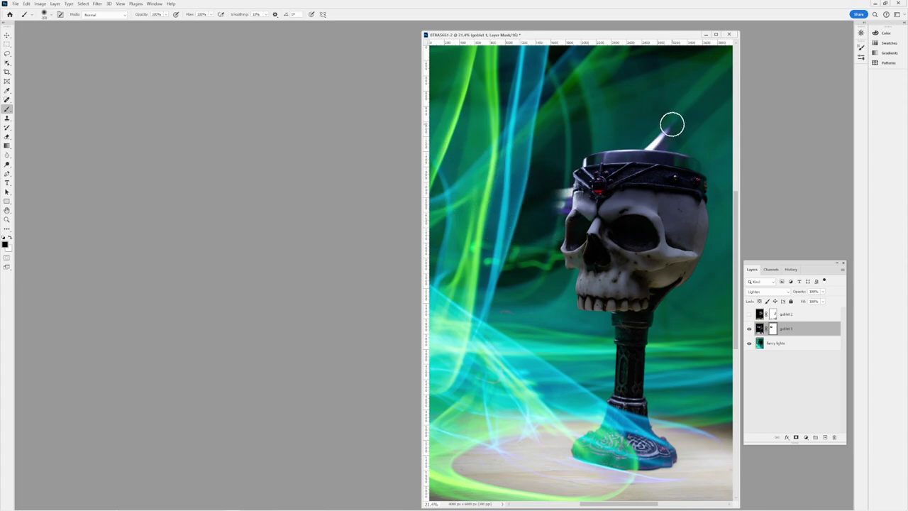
mouse_move(672, 124)
mouse_down()
mouse_move(659, 140)
mouse_move(643, 140)
mouse_move(653, 139)
mouse_up()
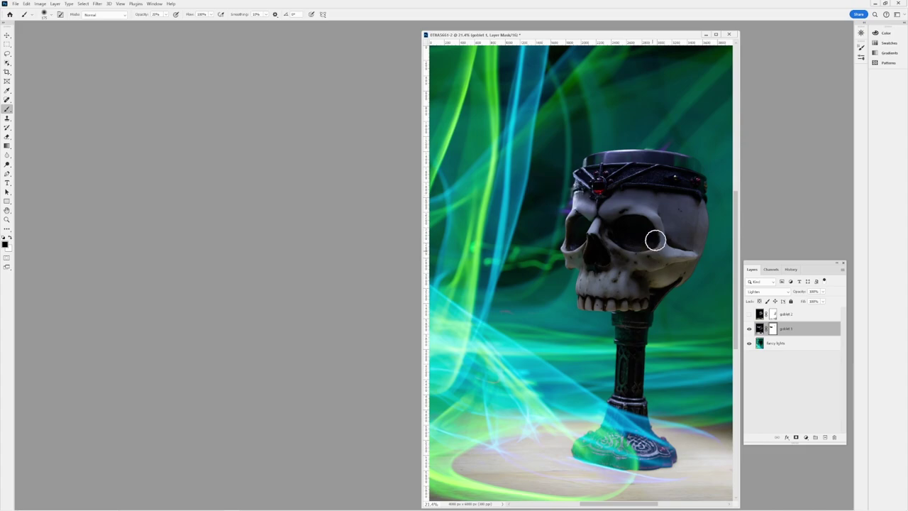
Step: Compare both goblet layers, then mask the wooden floor around goblet 1's base with a large brush
click(749, 314)
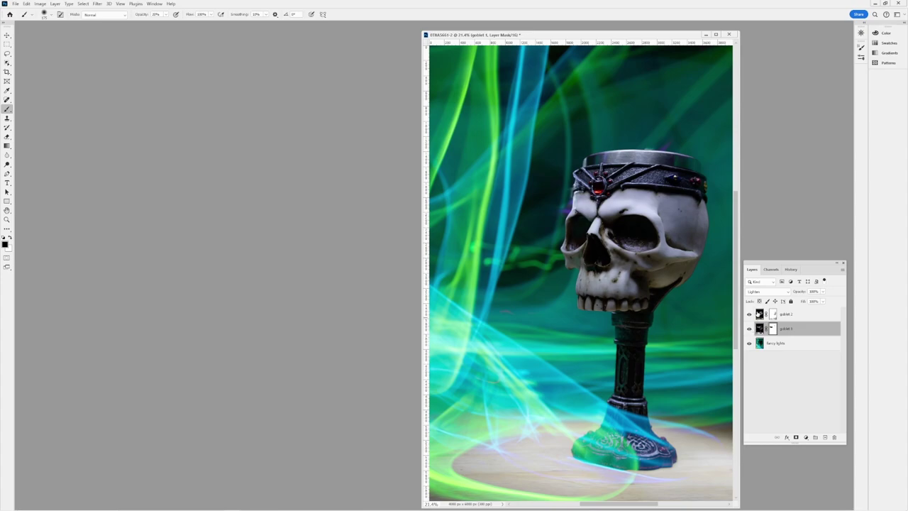
click(749, 329)
click(749, 329)
click(749, 328)
click(749, 314)
click(750, 329)
key(bracketright)
key(bracketright)
key(bracketright)
key(bracketright)
key(bracketright)
key(bracketright)
key(bracketright)
key(bracketright)
key(bracketright)
key(bracketright)
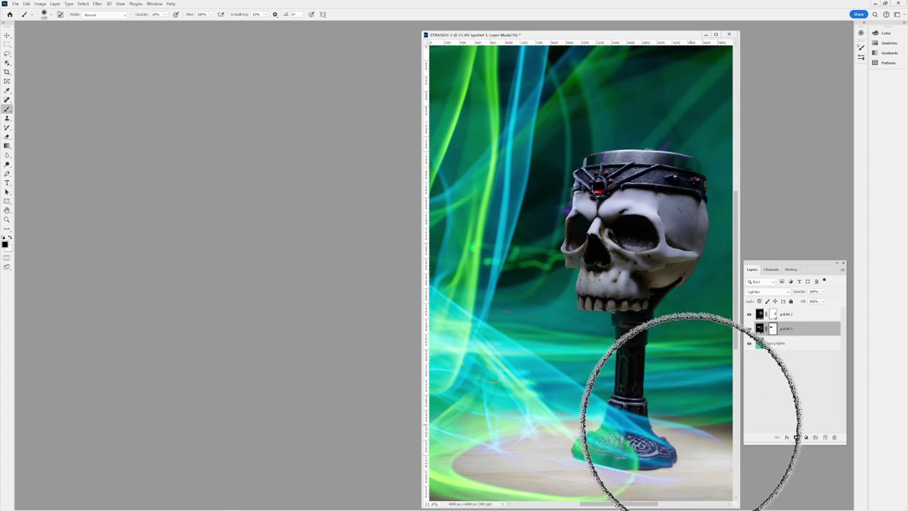
mouse_move(719, 455)
mouse_down()
mouse_move(706, 487)
mouse_move(727, 463)
mouse_move(661, 493)
mouse_move(706, 476)
mouse_move(600, 479)
mouse_move(620, 477)
mouse_move(485, 469)
mouse_move(507, 469)
mouse_move(465, 455)
mouse_move(500, 451)
mouse_move(528, 429)
mouse_move(535, 439)
mouse_move(571, 427)
mouse_move(578, 430)
mouse_move(516, 431)
mouse_move(525, 431)
mouse_move(471, 455)
mouse_move(786, 463)
mouse_move(397, 456)
mouse_up()
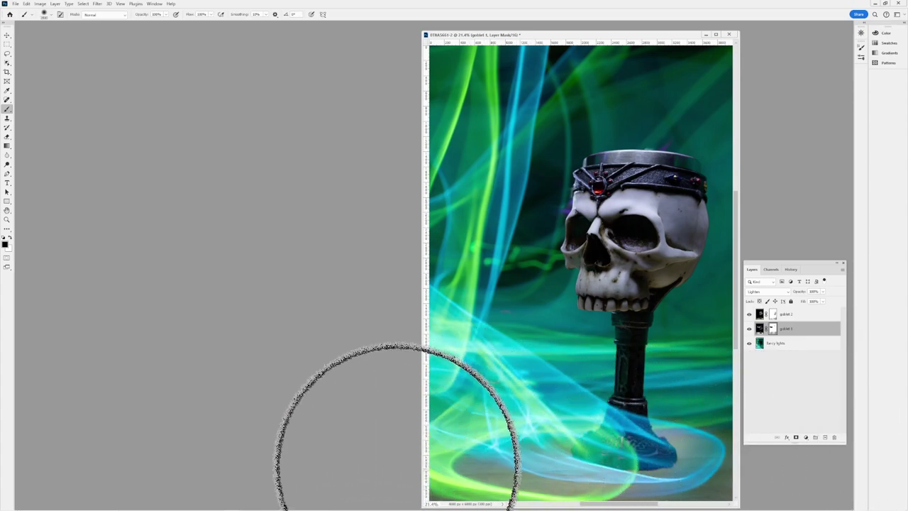
Step: Toggle goblet 1 and goblet 2 visibility to compare the skull, leaving both visible
click(749, 329)
click(749, 329)
click(750, 330)
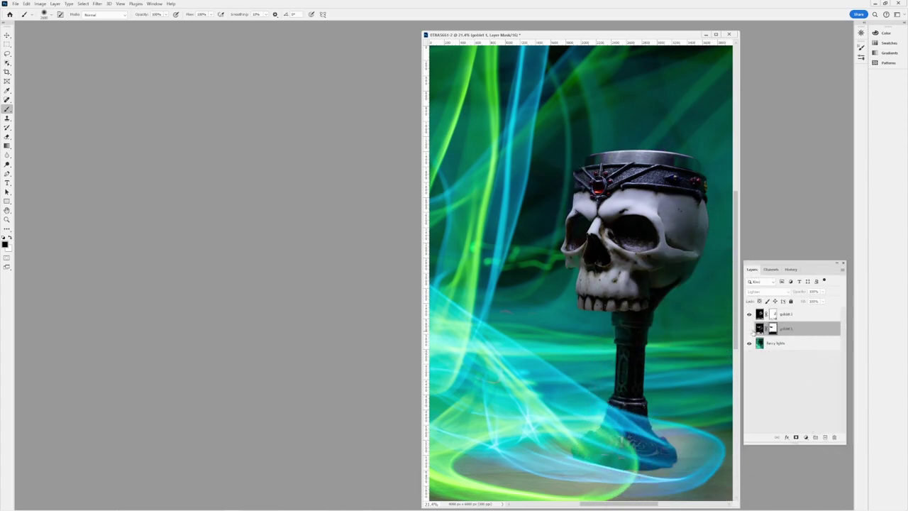
click(750, 330)
click(749, 315)
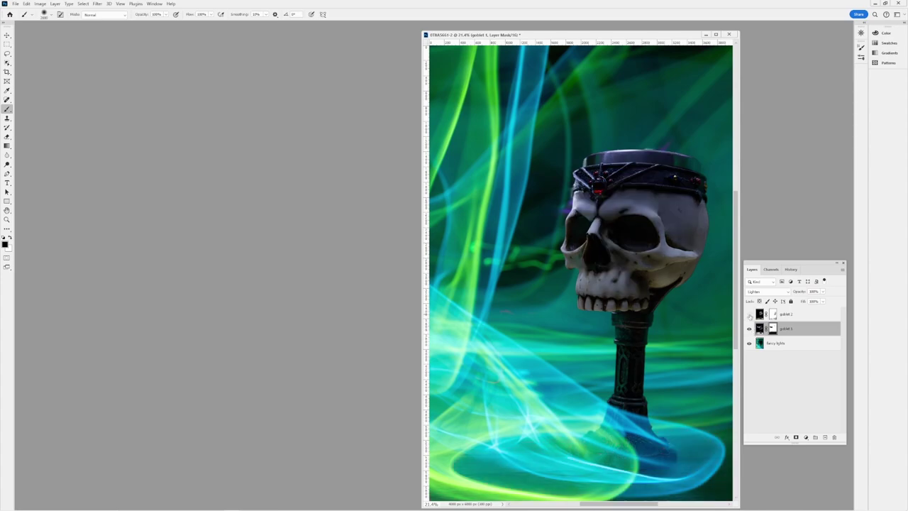
click(749, 315)
click(749, 314)
click(749, 316)
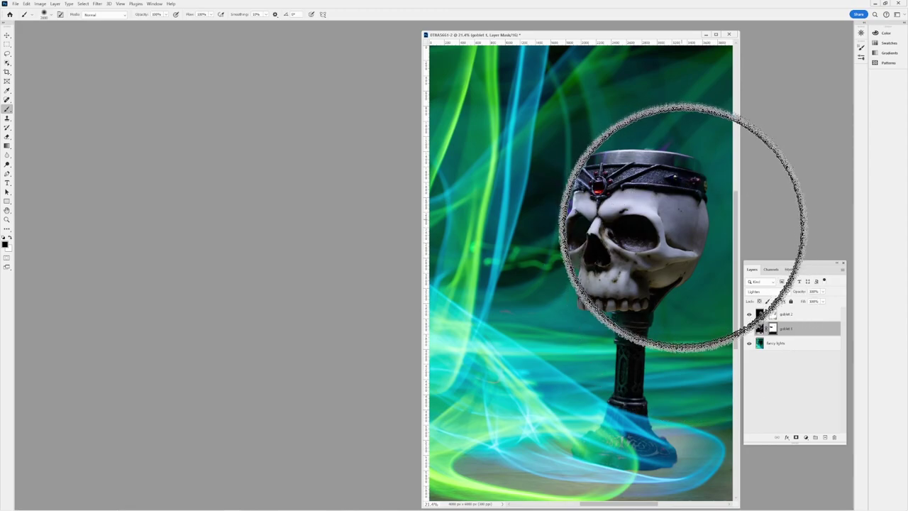
Step: Softly paint goblet 1's mask over the skull's upper-right temple at 20% opacity, then restore full opacity
key(bracketleft)
key(bracketleft)
key(bracketleft)
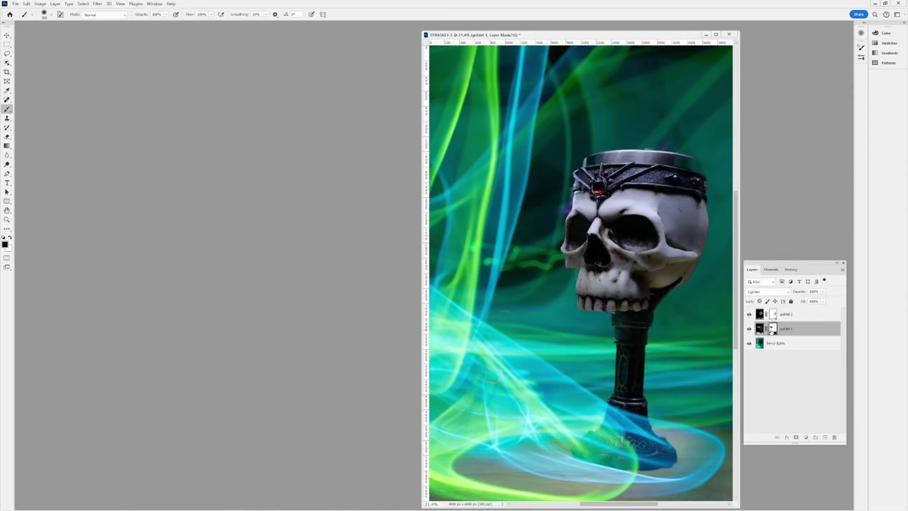
key(bracketleft)
key(bracketleft)
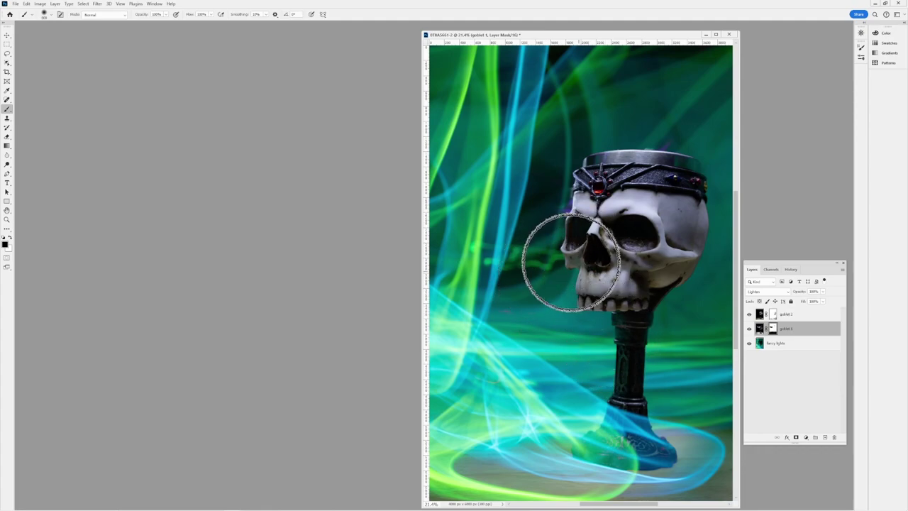
key(2)
mouse_move(586, 271)
mouse_down()
mouse_move(633, 256)
mouse_move(648, 228)
mouse_move(686, 225)
mouse_move(689, 214)
mouse_move(675, 268)
mouse_move(646, 303)
mouse_move(685, 227)
mouse_up()
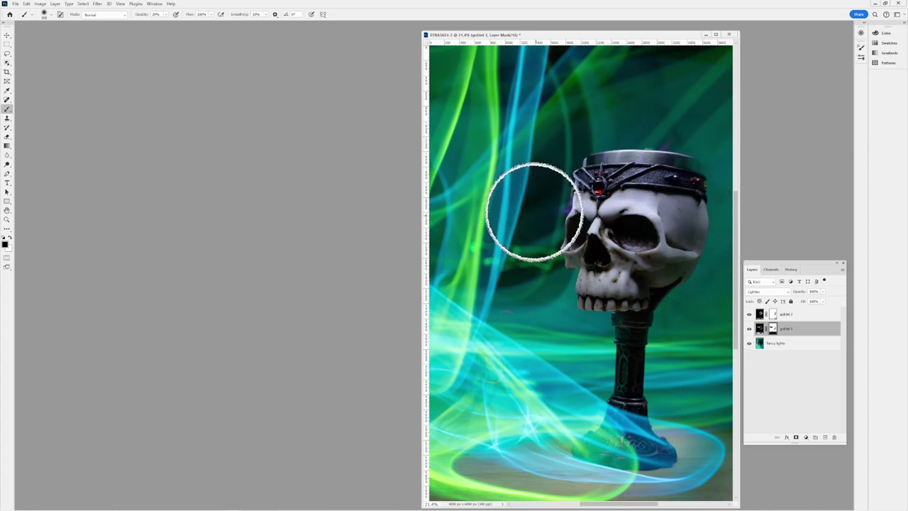
click(748, 329)
click(749, 329)
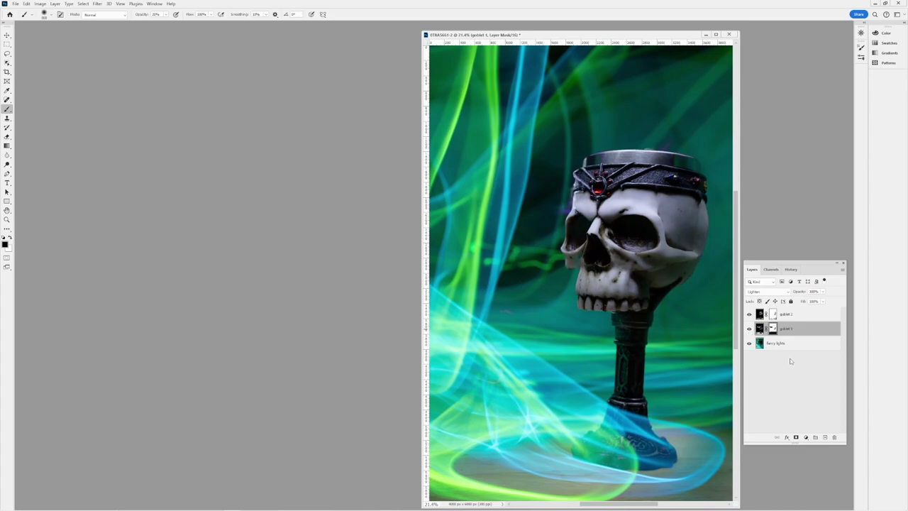
key(0)
key(bracketleft)
key(bracketleft)
key(bracketleft)
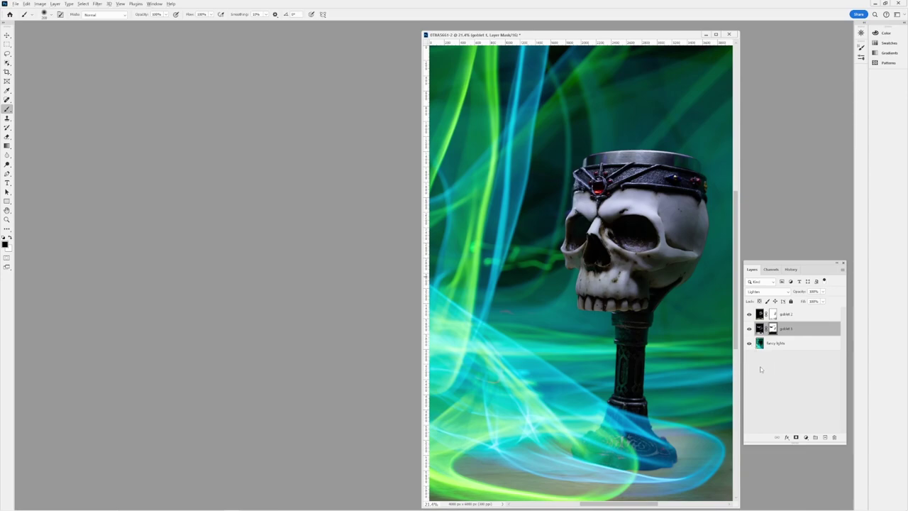
Step: Solo the fancy lights layer and back to compare it with the goblets
alt+click(749, 344)
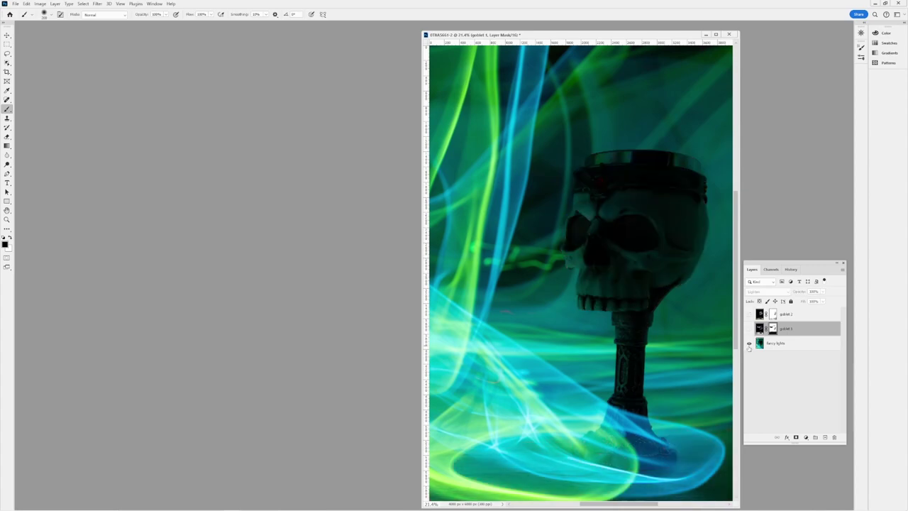
alt+click(749, 344)
alt+click(749, 344)
alt+click(749, 344)
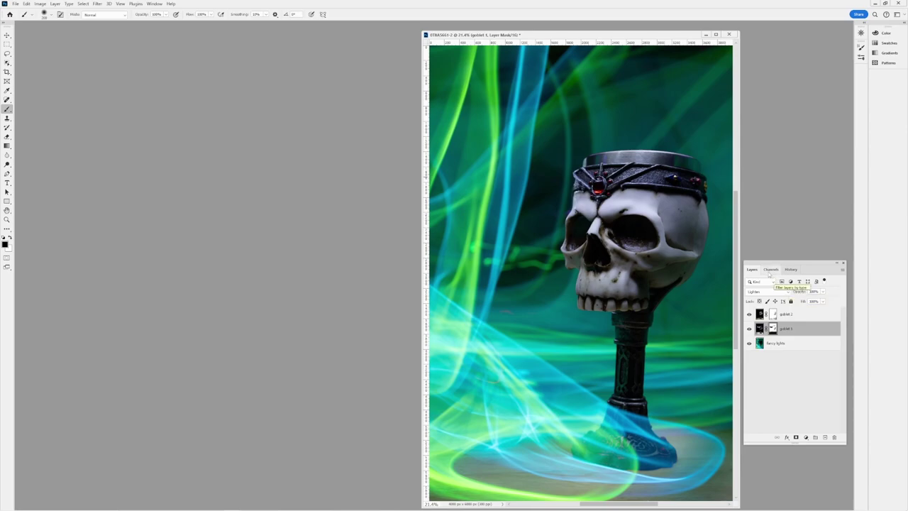
Step: Load the RGB luminosity selection and add a Curves adjustment masked by it
click(770, 270)
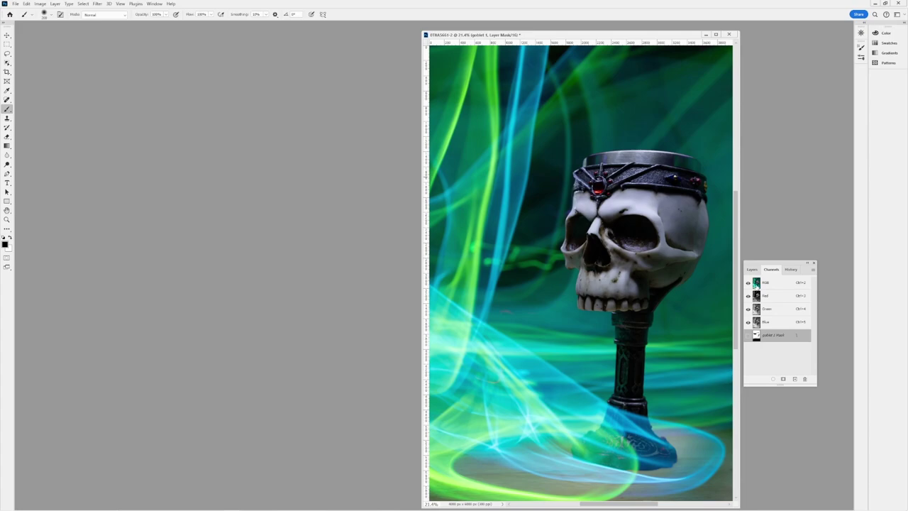
ctrl+click(757, 284)
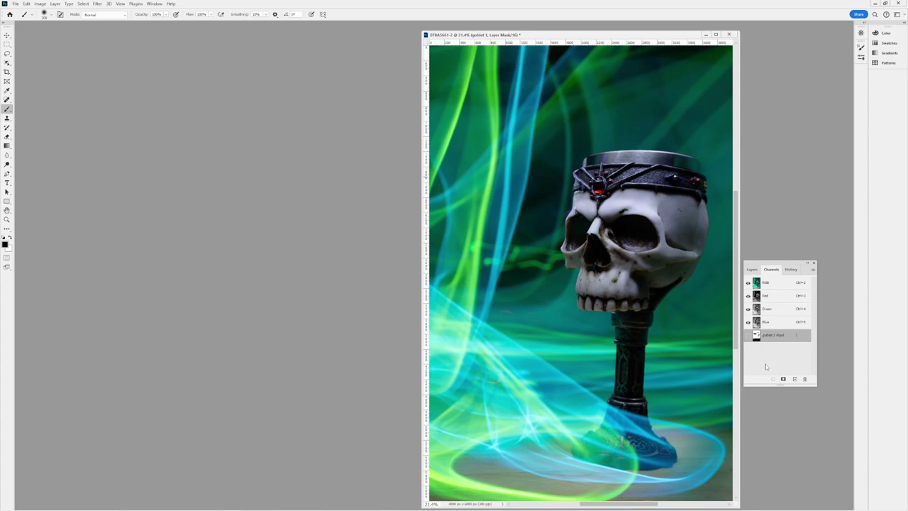
click(751, 269)
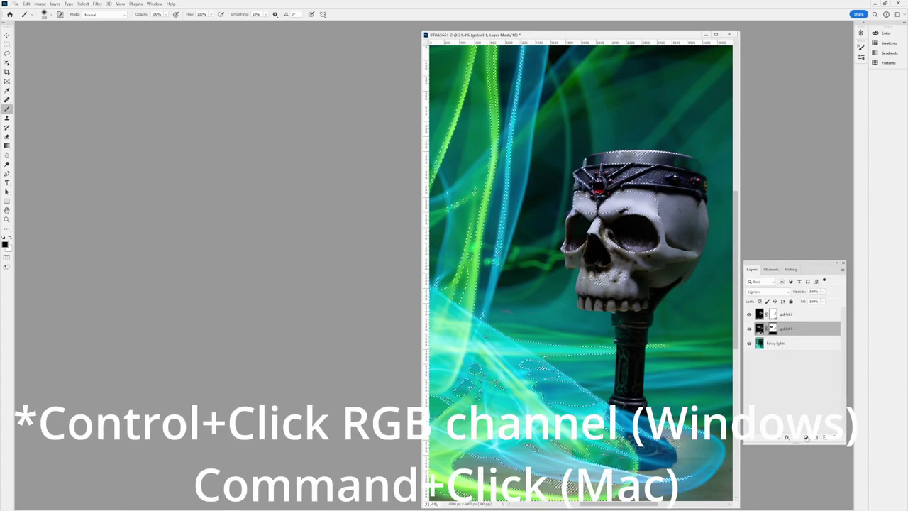
click(806, 437)
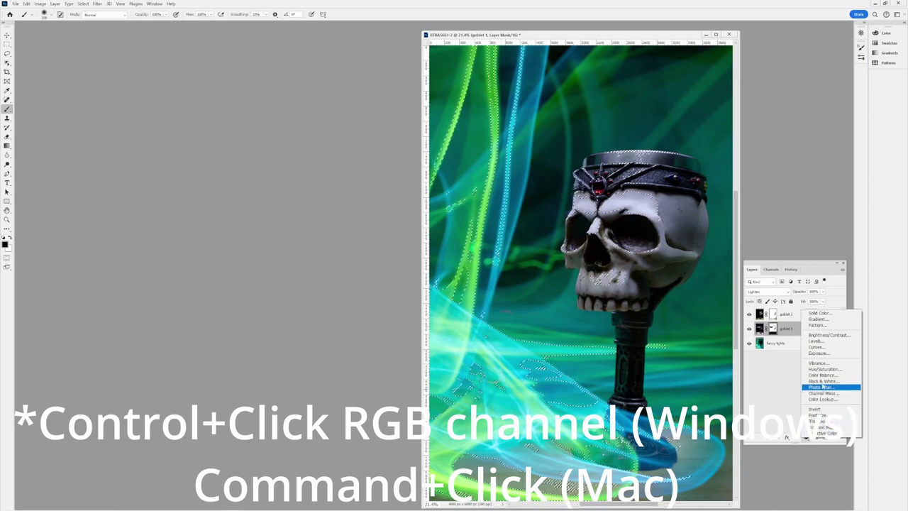
click(816, 347)
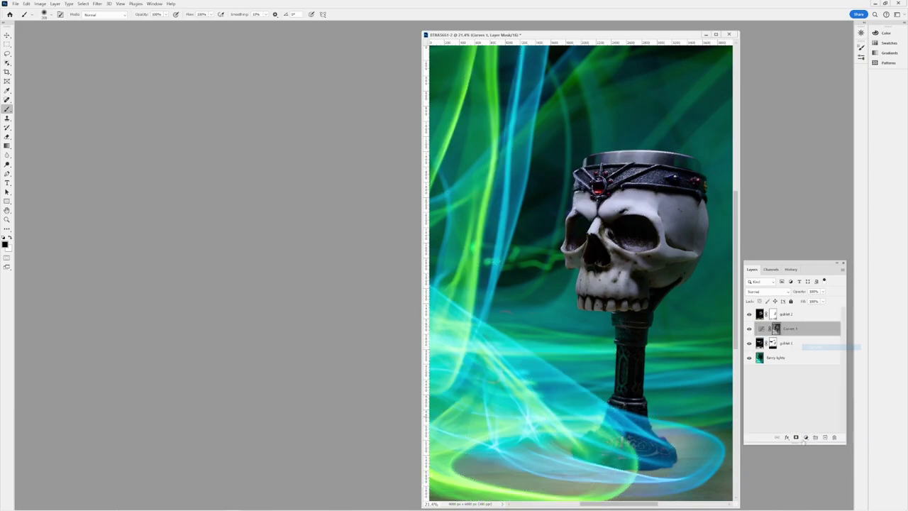
Step: Move the Curves layer to the top, rename it Highlights, and inspect its mask
key(ctrl+bracketright)
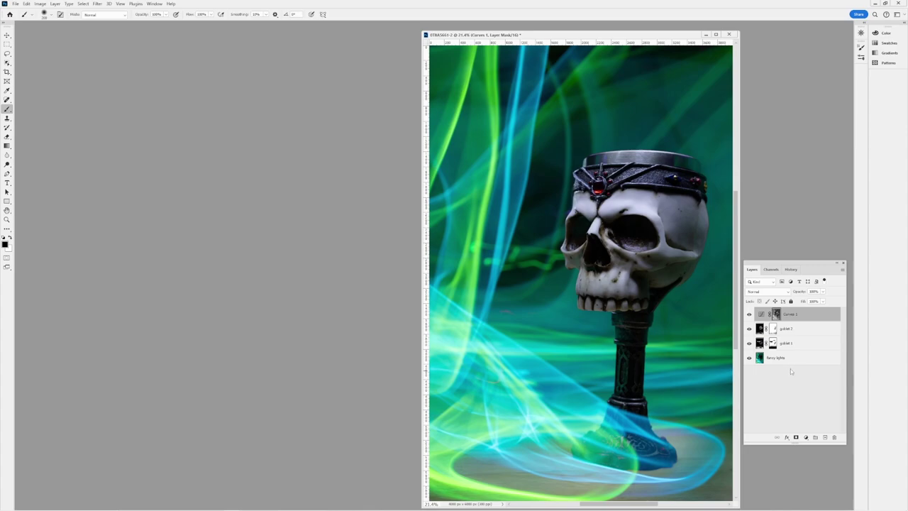
double_click(788, 315)
text(chalice cu)
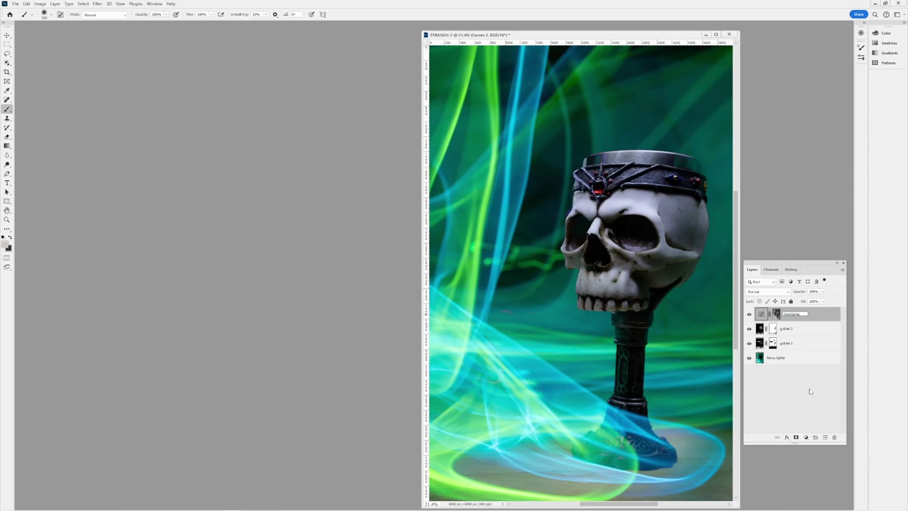
key(Return)
alt+click(776, 314)
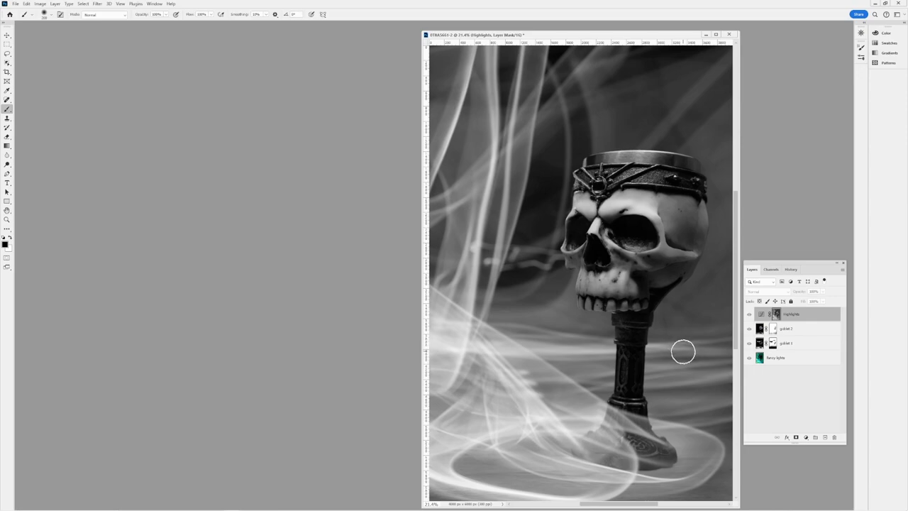
alt+click(776, 314)
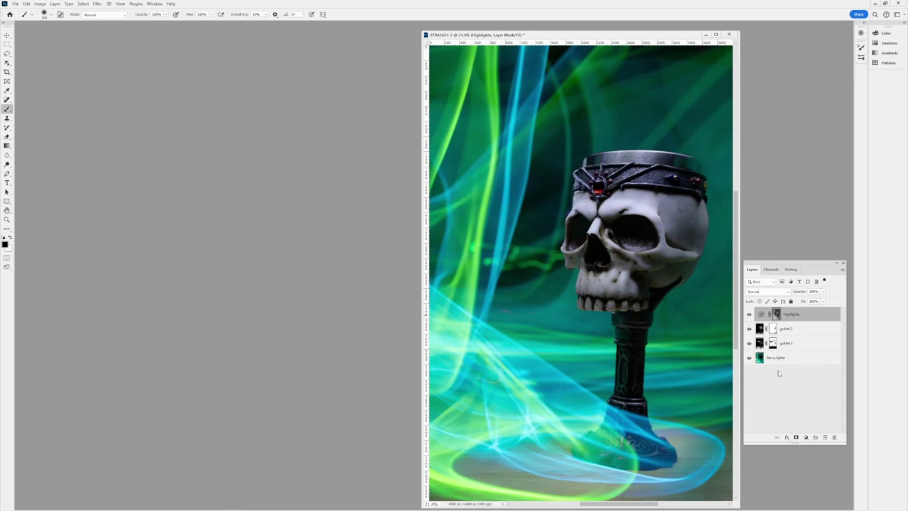
Step: Duplicate Highlights with an inverted mask and rename the copy Shadows
key(ctrl+j)
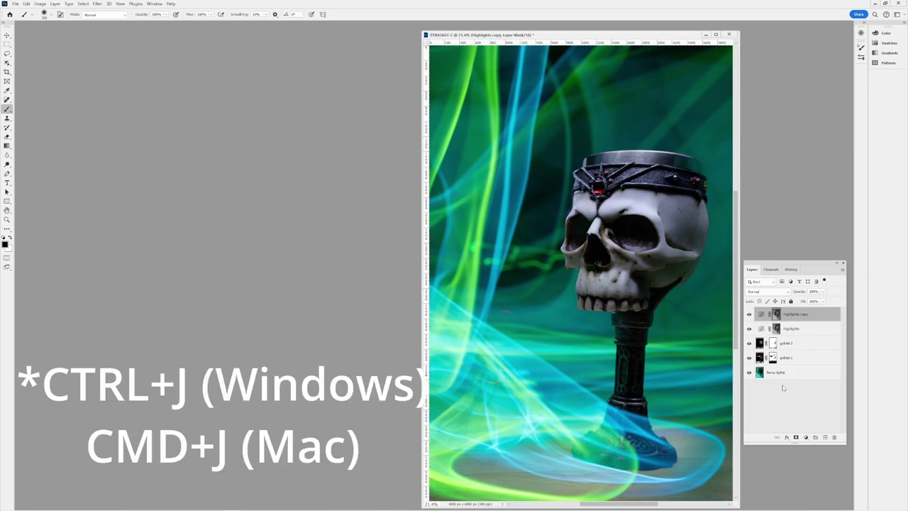
alt+click(776, 316)
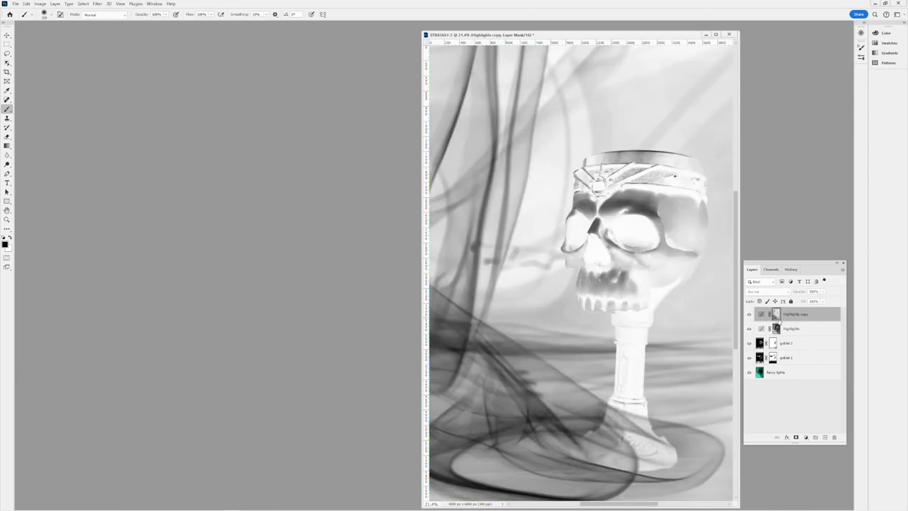
alt+click(776, 315)
click(761, 314)
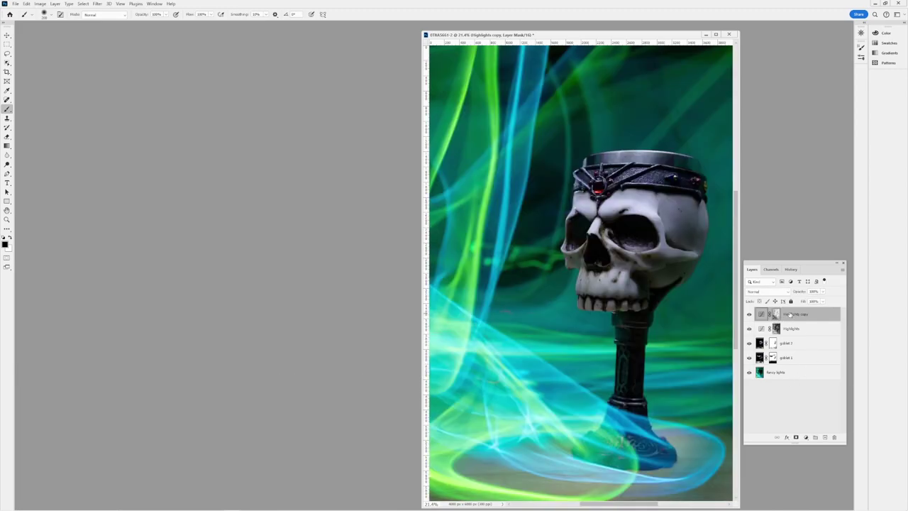
double_click(796, 313)
text(shadows)
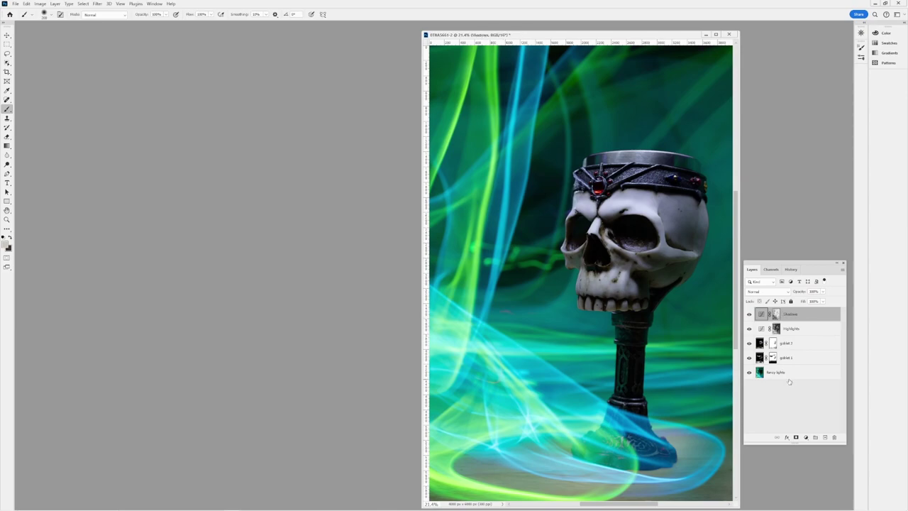
click(763, 329)
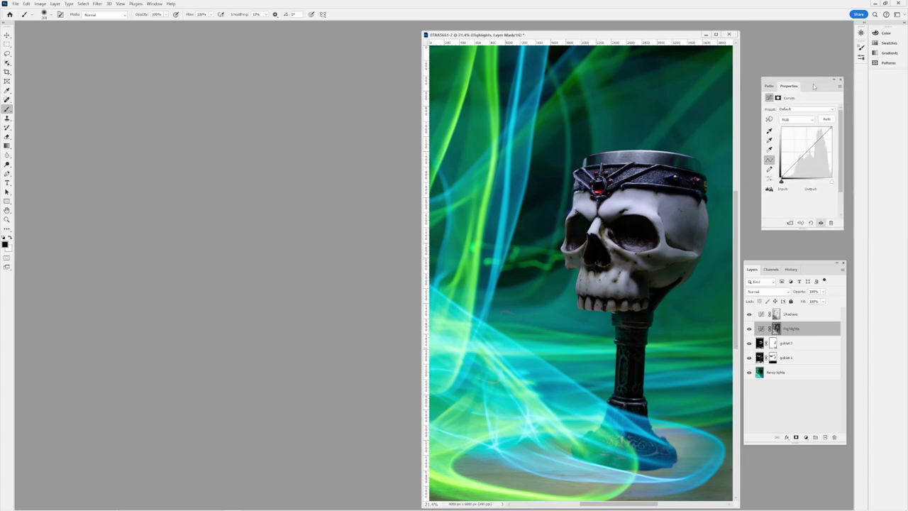
Step: Raise the Highlights curve midpoint to brighten the midtones
drag(804, 152, 805, 154)
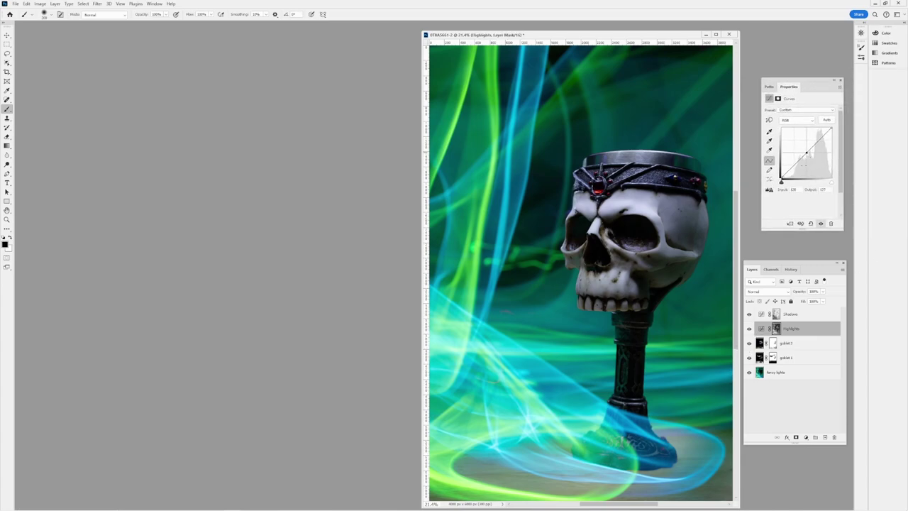
key(shift+Up)
key(shift+Up)
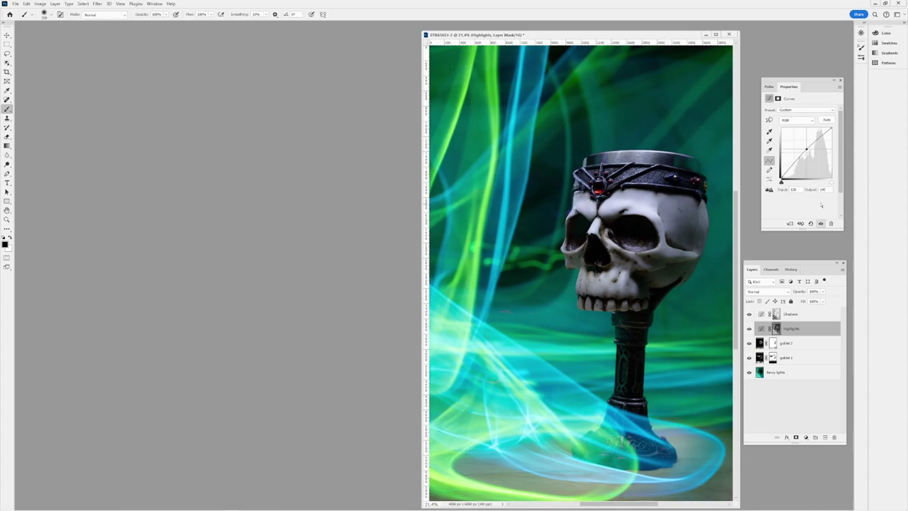
key(shift+Up)
key(shift+Up)
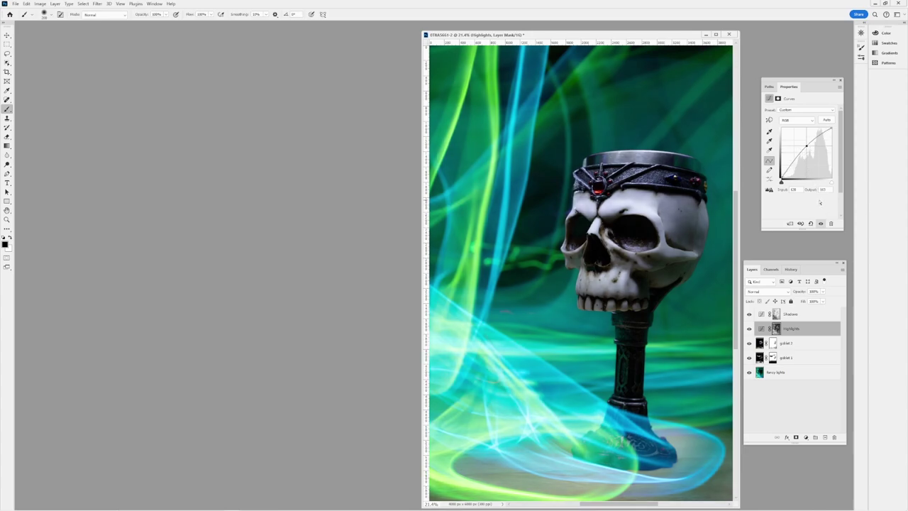
key(shift+Down)
Step: Pull the Shadows curve midpoint slightly down, then select both Curves layers
click(809, 314)
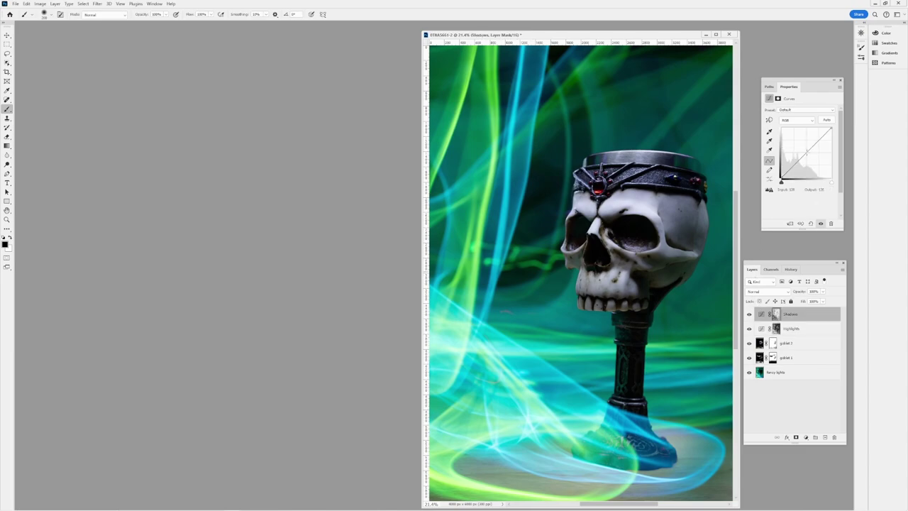
drag(806, 153, 806, 157)
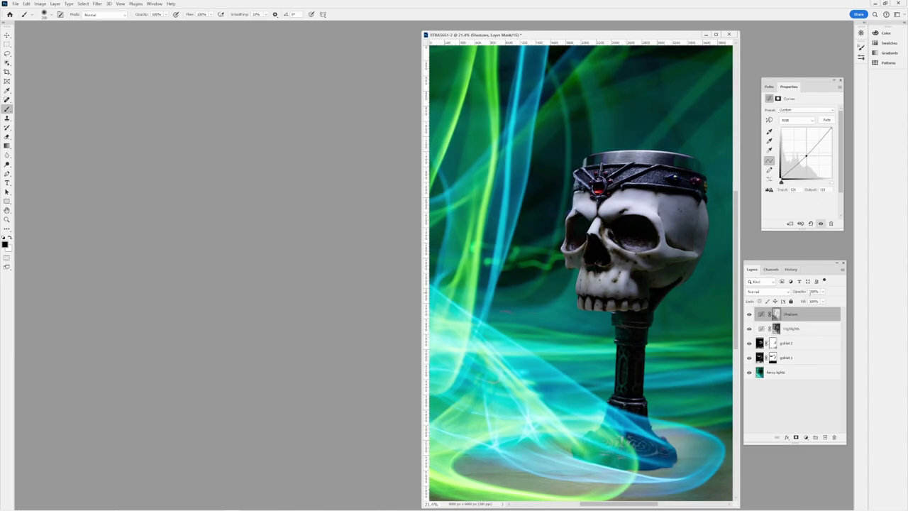
drag(807, 156, 807, 153)
shift+click(805, 330)
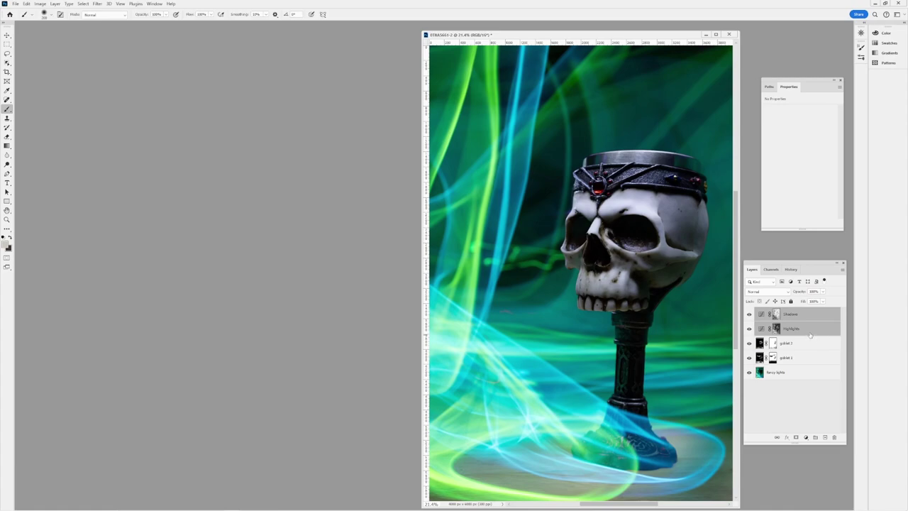
Step: Group Highlights and Shadows into Group 1 and toggle it to compare the contrast
key(ctrl+g)
click(749, 312)
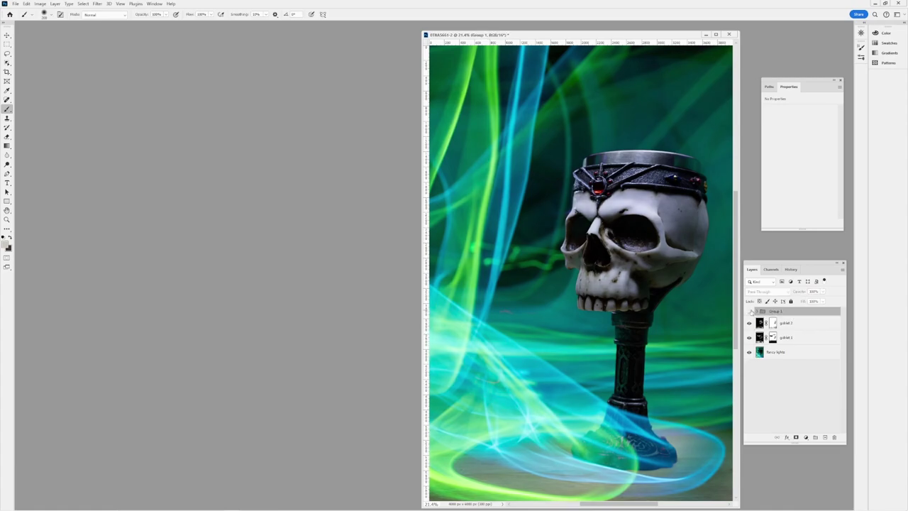
click(749, 312)
click(749, 312)
click(749, 312)
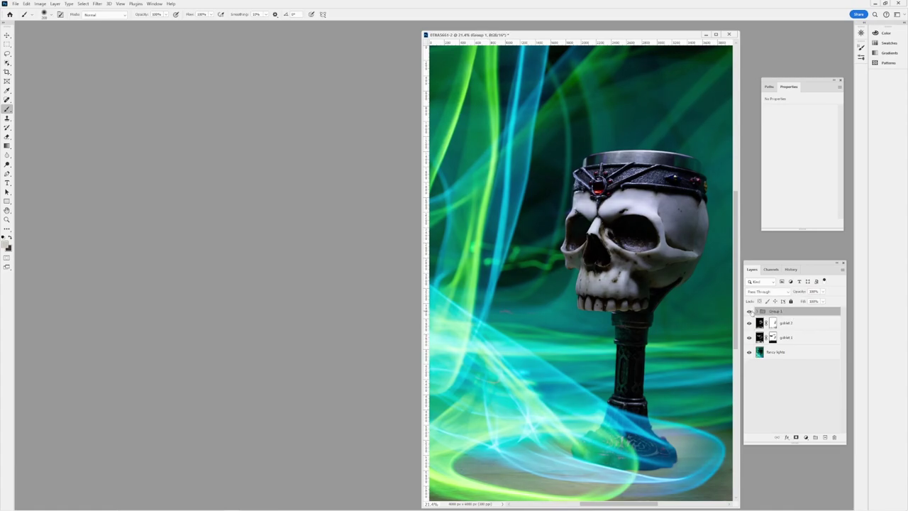
click(749, 311)
click(749, 312)
click(749, 312)
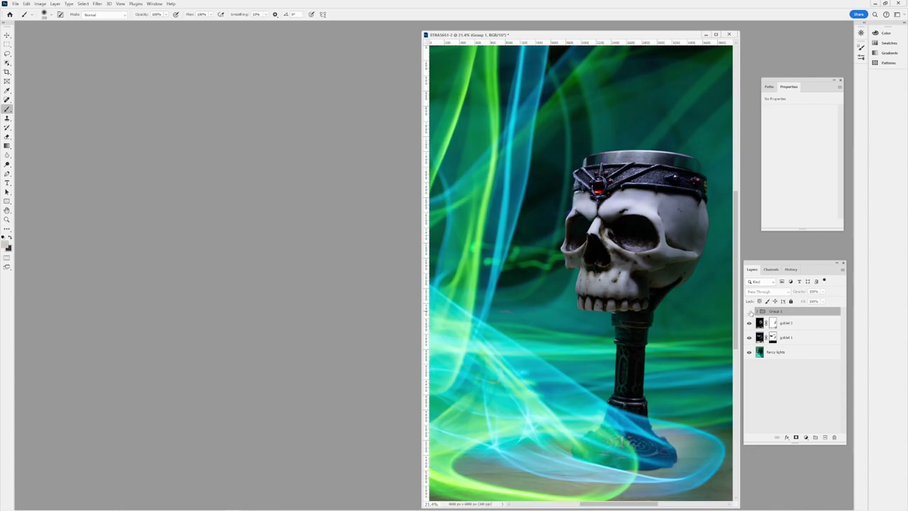
click(749, 311)
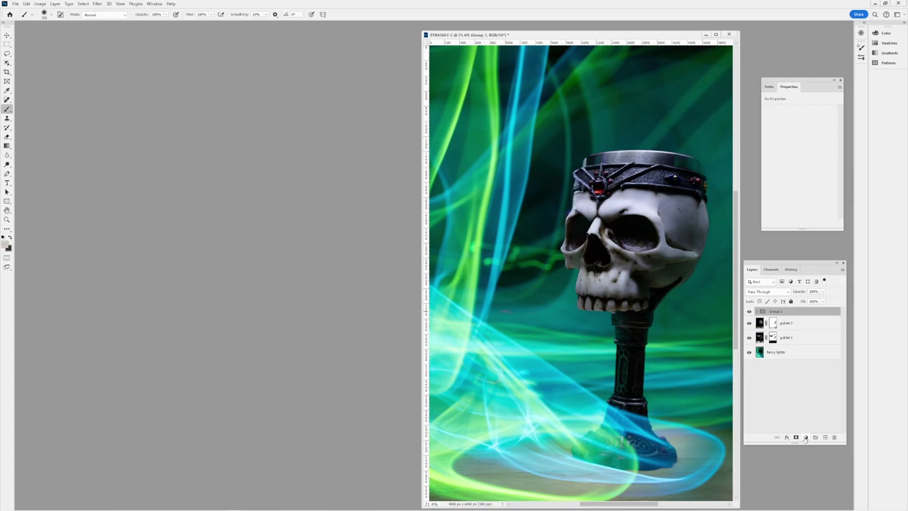
click(805, 440)
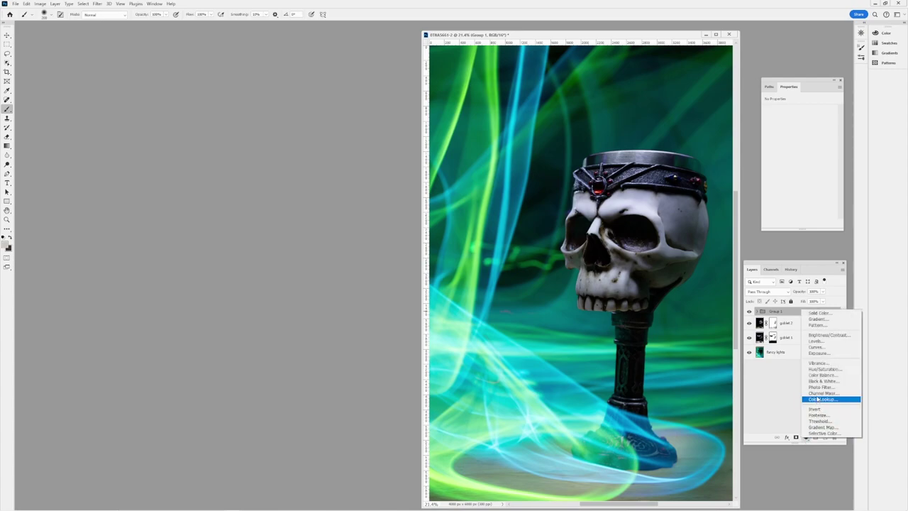
Step: Add a Selective Color layer targeting Greens, try Magenta -100, then reset to default
click(816, 433)
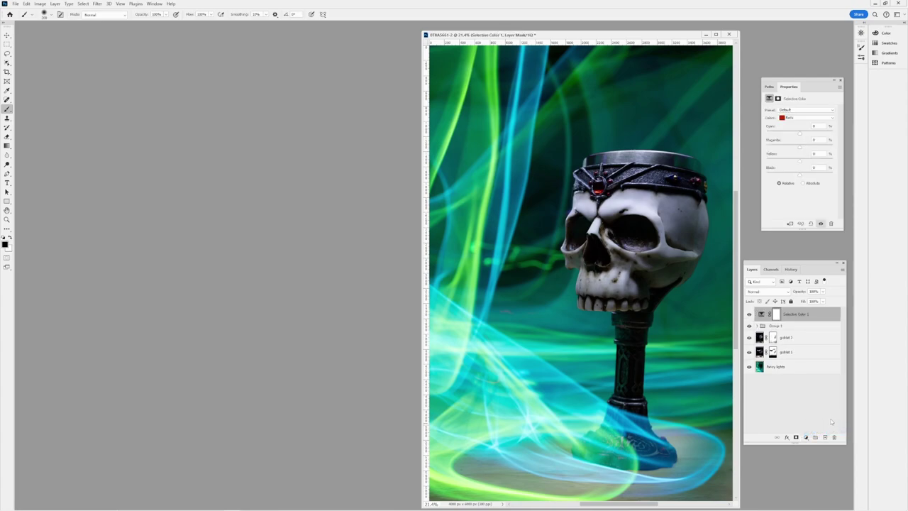
click(799, 119)
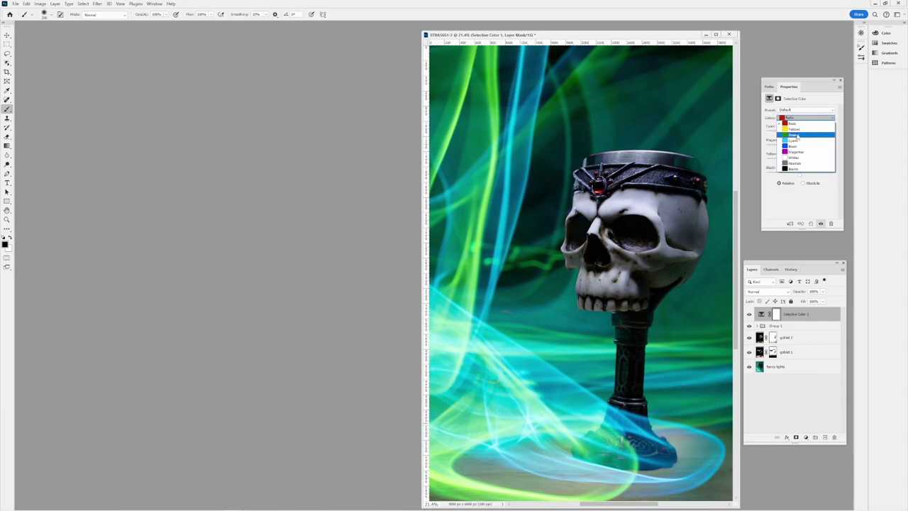
click(796, 135)
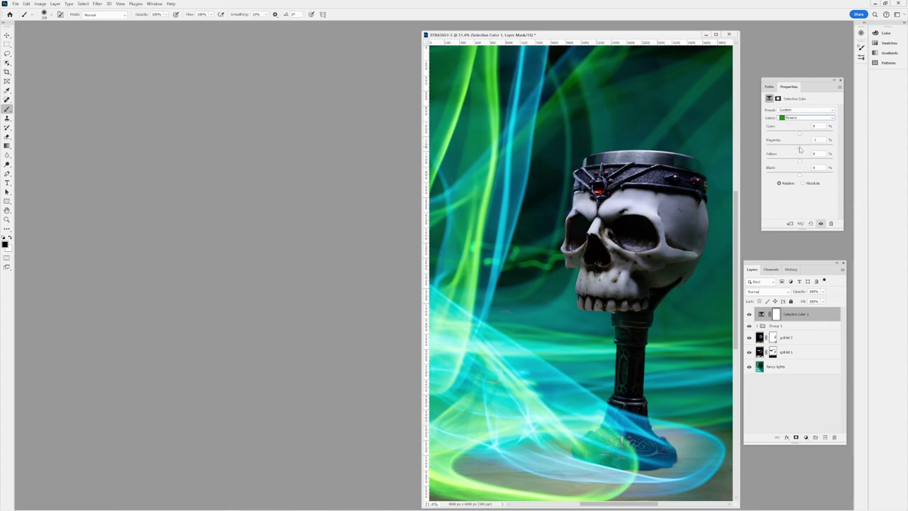
drag(800, 149, 723, 150)
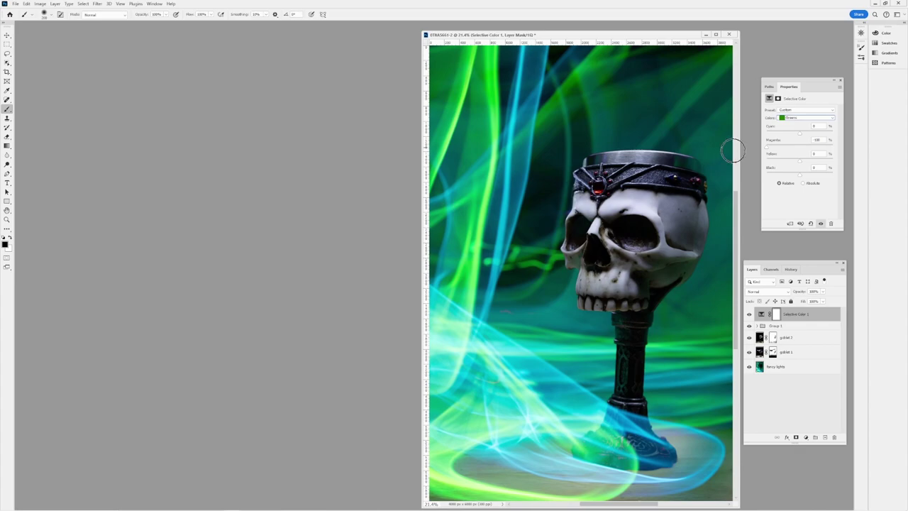
click(810, 223)
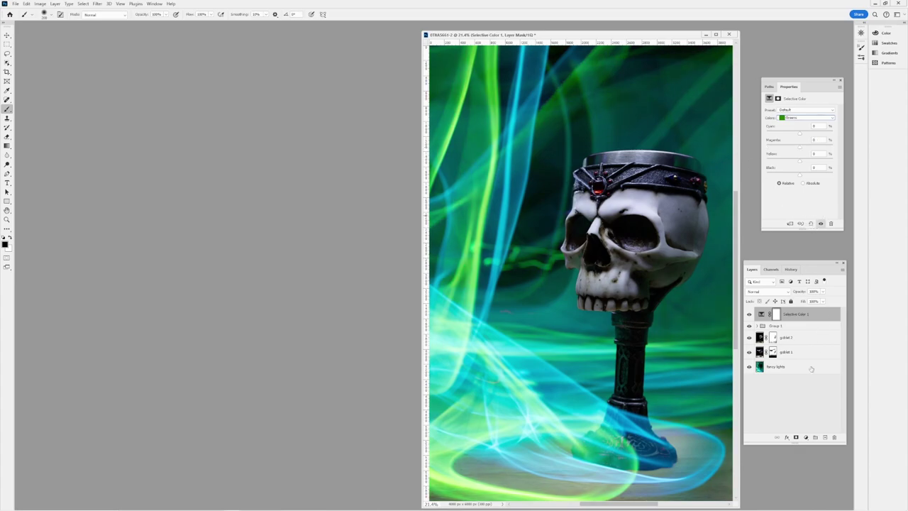
Step: Try a Hue/Saturation layer with Greens saturation +100, then hide it
click(805, 438)
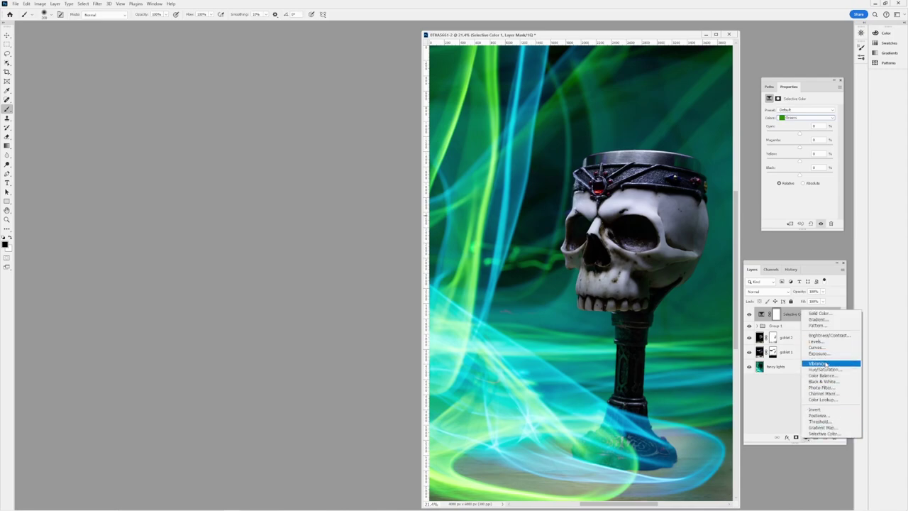
click(826, 370)
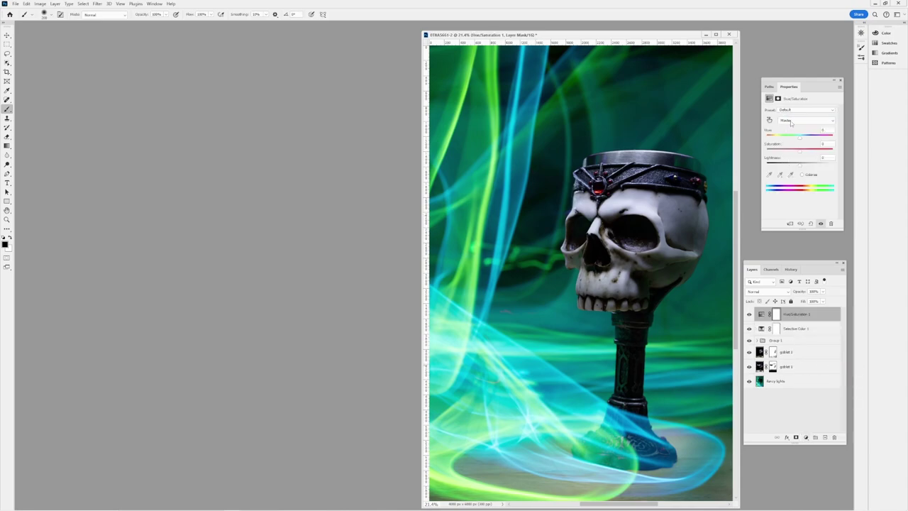
click(788, 120)
click(786, 145)
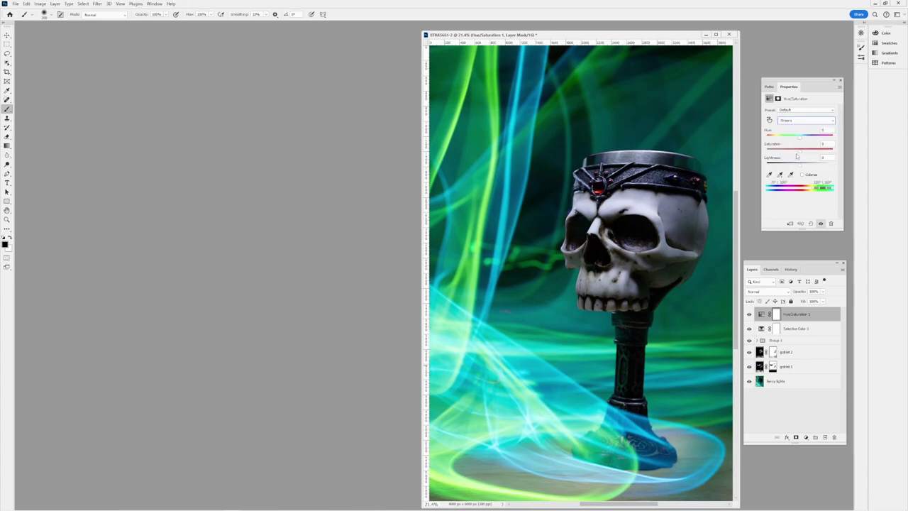
drag(802, 152, 859, 152)
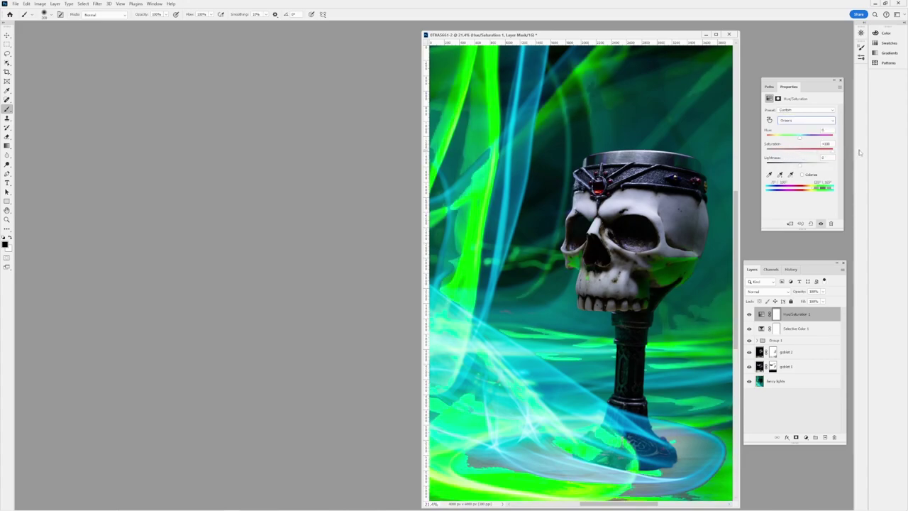
click(749, 314)
Step: Set Selective Color 1 Greens to Magenta -100, Cyan +100, Yellow +100, and delete the Hue/Saturation layer
click(762, 329)
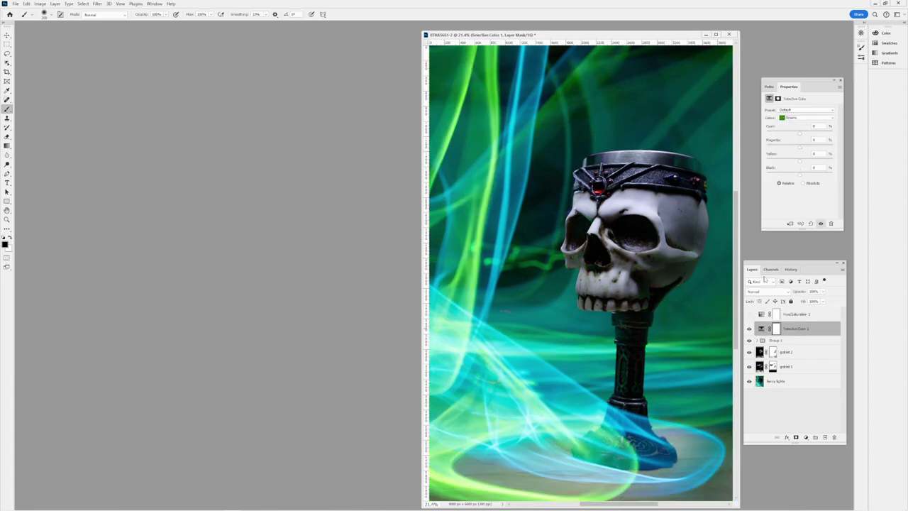
drag(801, 151, 860, 132)
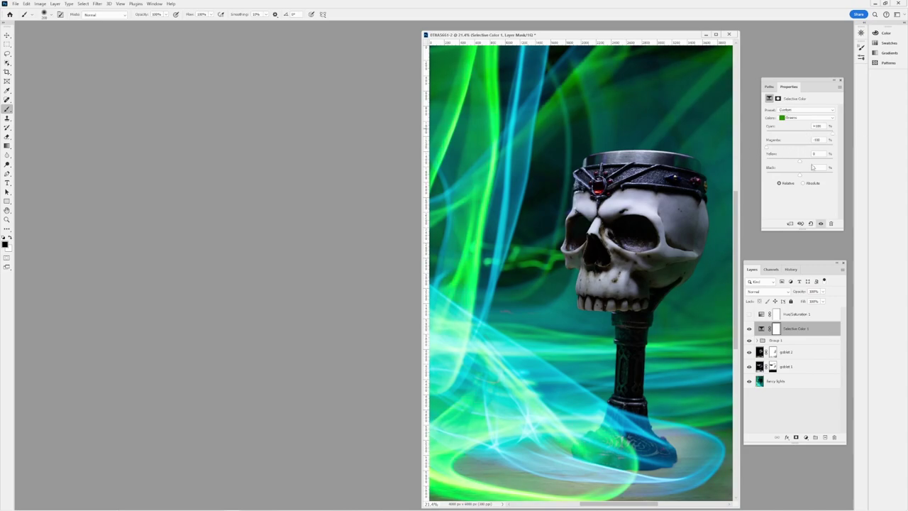
drag(802, 163, 853, 162)
click(749, 329)
click(749, 329)
click(749, 329)
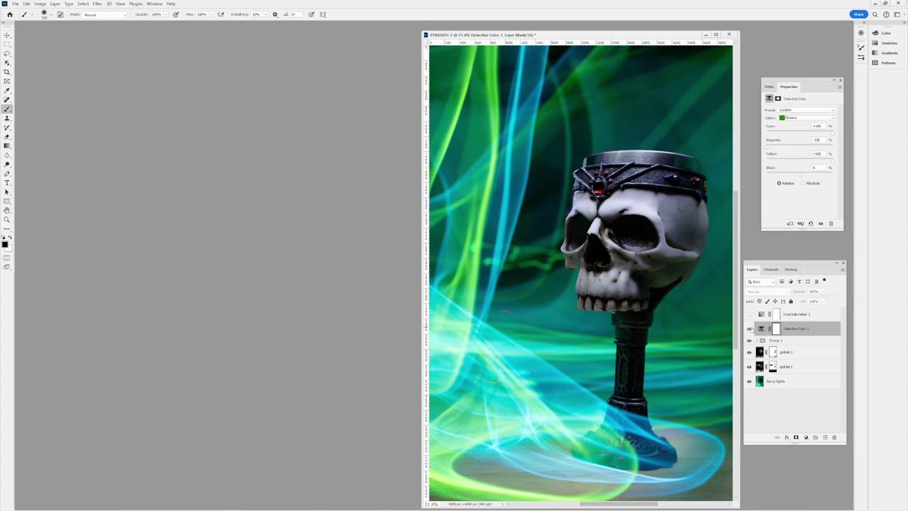
click(749, 329)
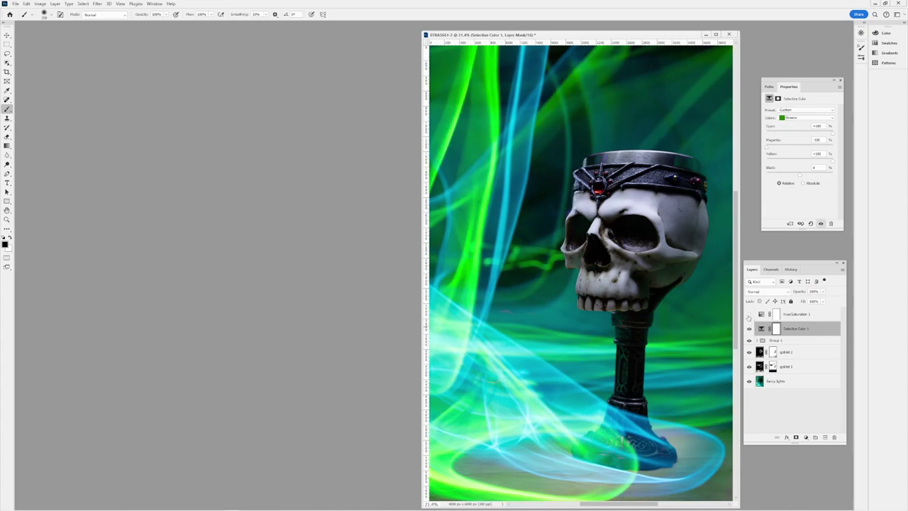
click(749, 329)
click(749, 329)
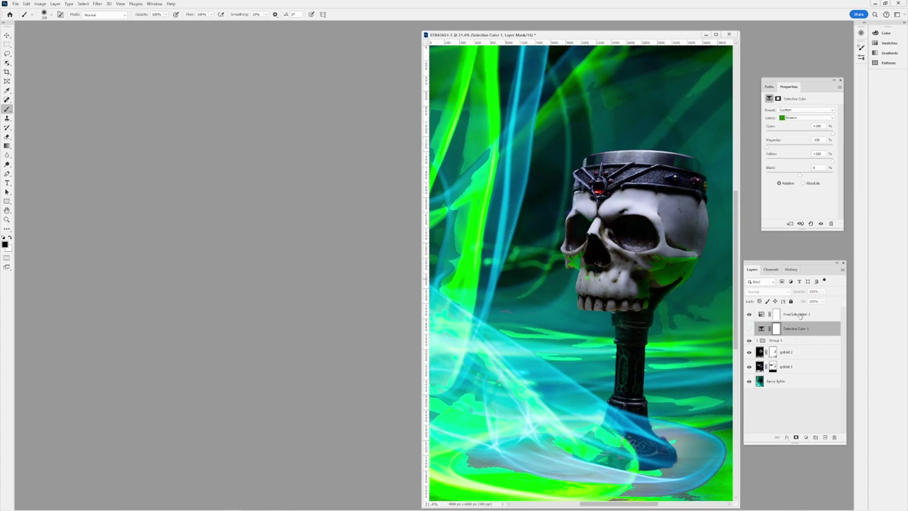
drag(799, 317, 834, 437)
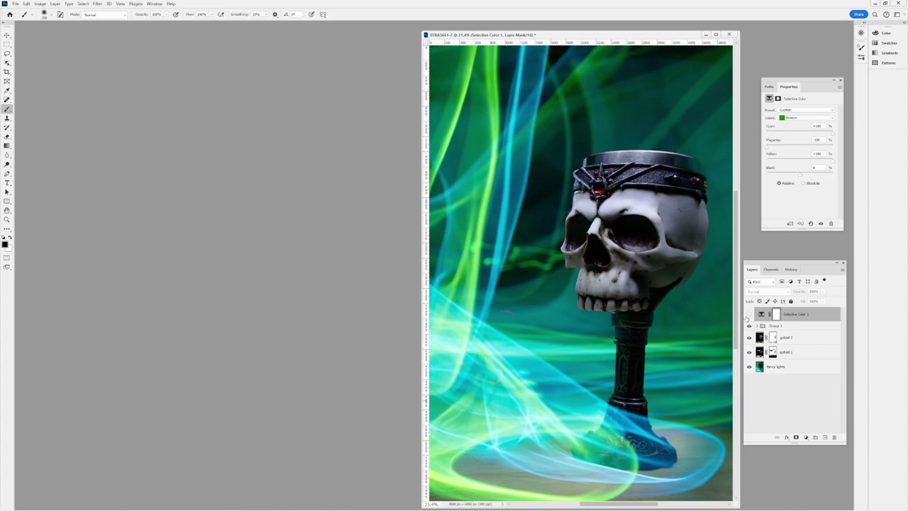
click(749, 314)
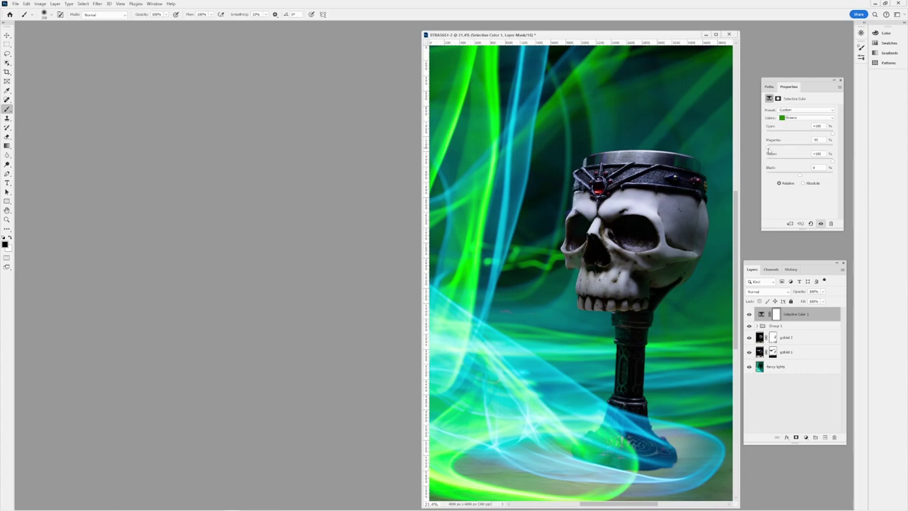
Step: Ease the Greens correction to Magenta about -55, Cyan and Yellow +70, and compare
drag(767, 150, 785, 154)
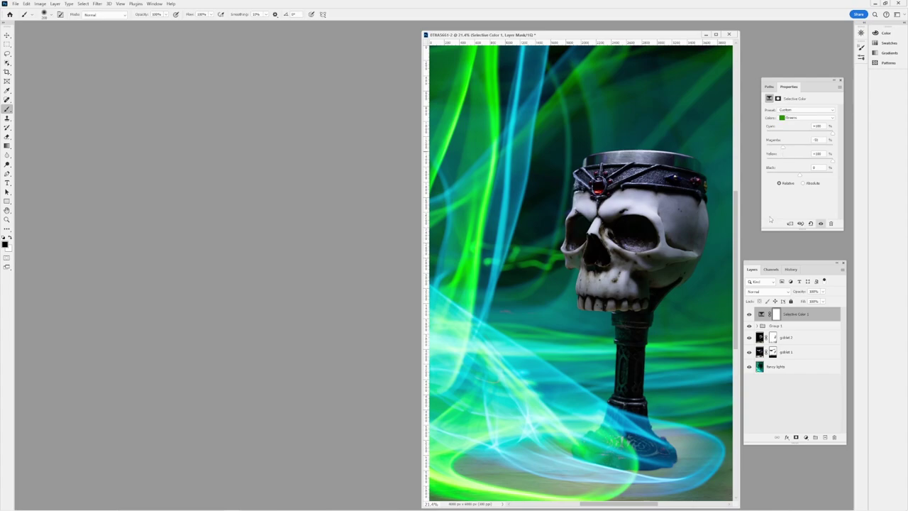
drag(832, 133, 824, 137)
click(817, 126)
drag(812, 144, 814, 141)
key(Tab)
key(Tab)
text(0)
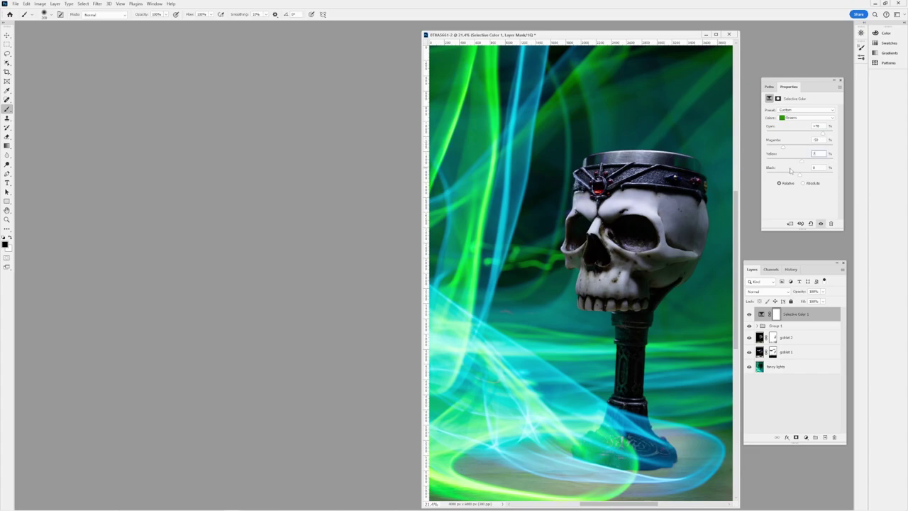
click(749, 315)
click(749, 314)
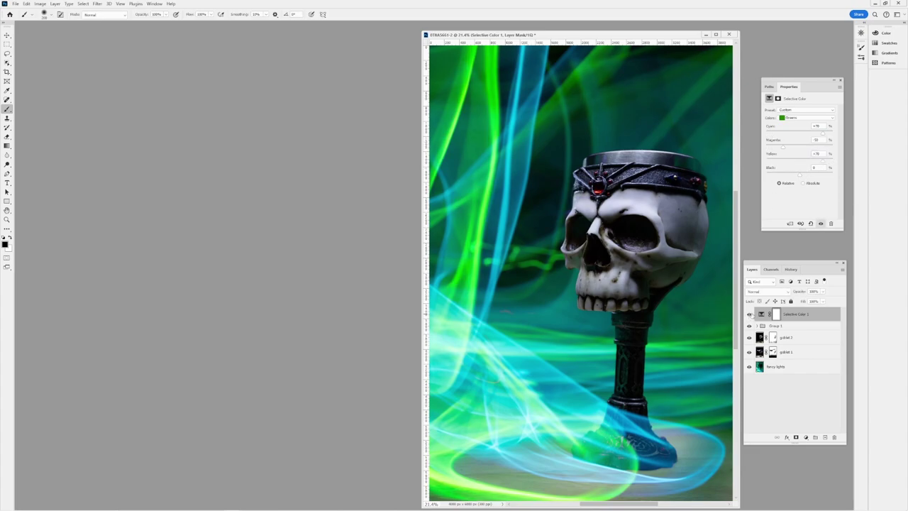
click(791, 118)
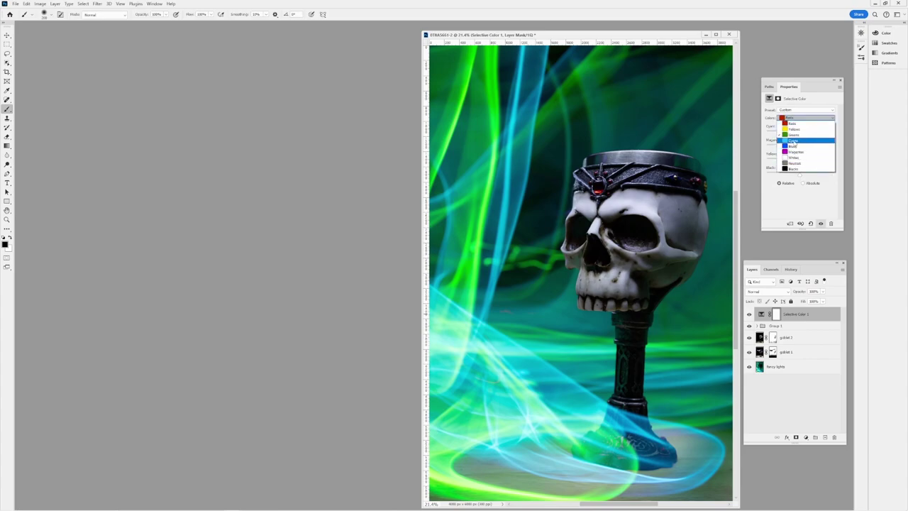
Step: Adjust the Cyans range in Selective Color 1: Cyan about +42, Magenta -40, Yellow +20
click(795, 142)
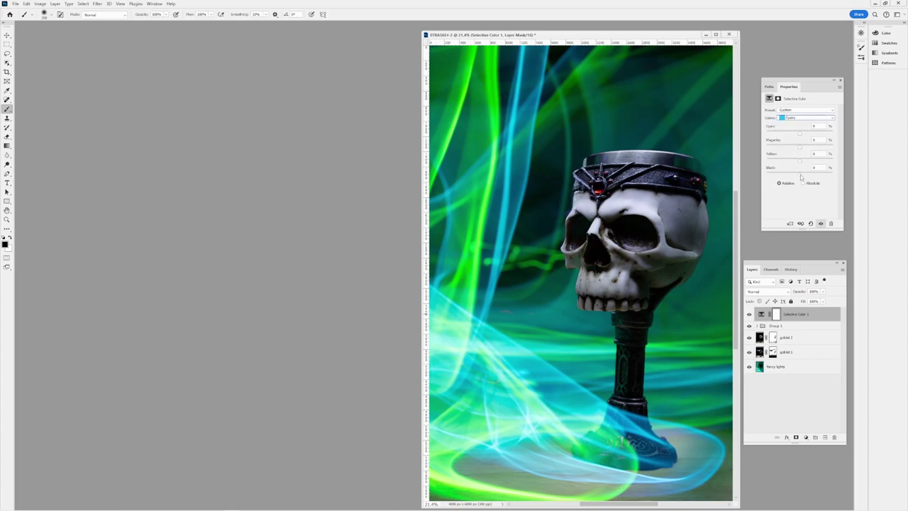
mouse_move(800, 177)
mouse_down()
mouse_move(812, 176)
mouse_move(800, 175)
mouse_up()
drag(800, 137, 813, 137)
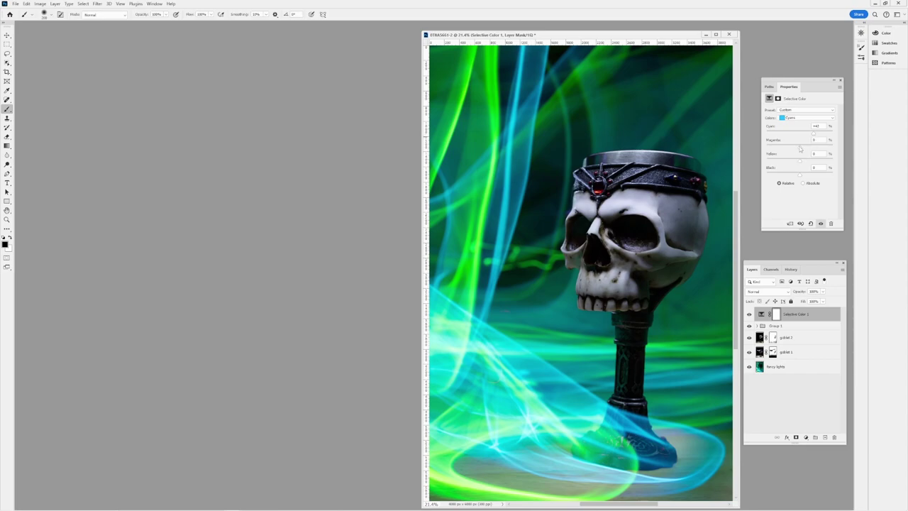
drag(801, 147, 797, 147)
key(Tab)
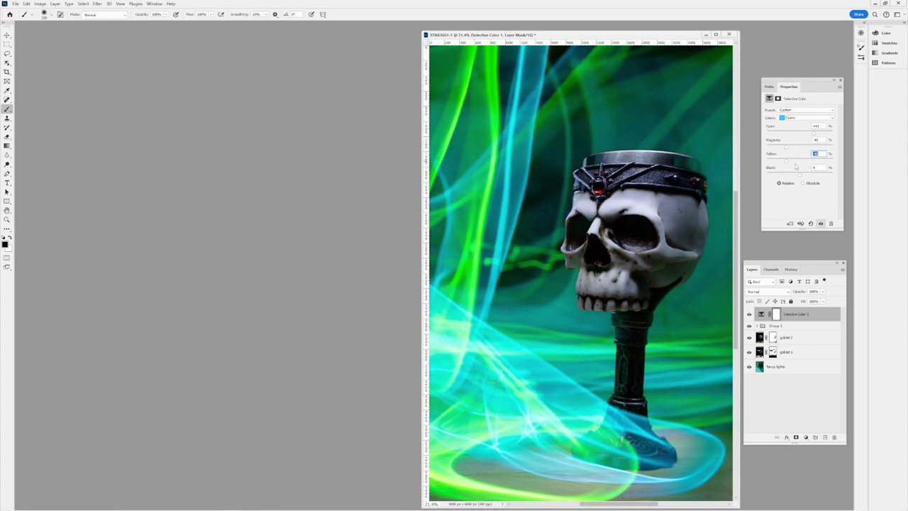
key(shift+Tab)
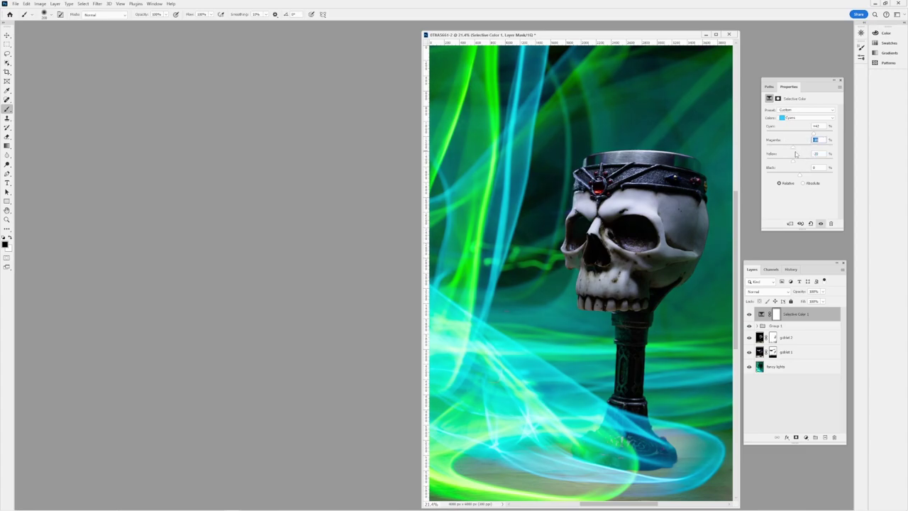
click(791, 117)
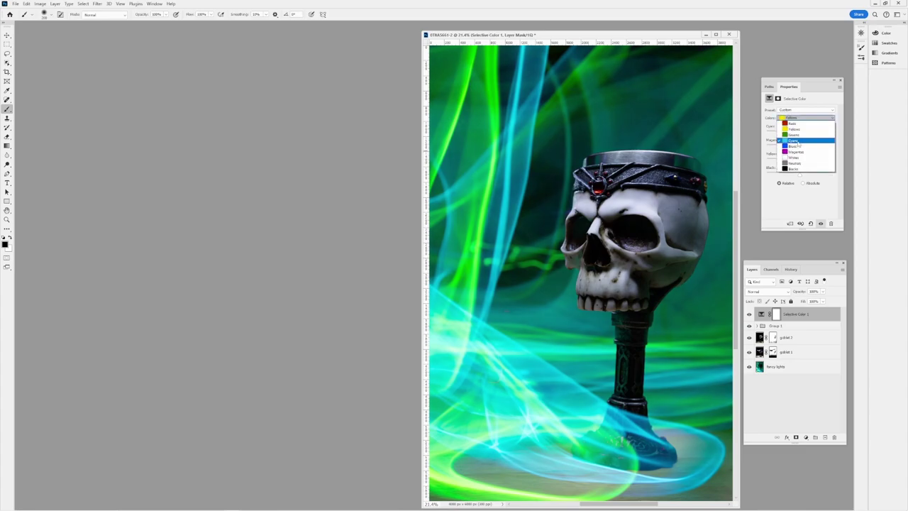
Step: Tune the Blues range: Black -26, a slight Yellow shift, Cyan reset to 0
click(798, 146)
mouse_move(803, 177)
mouse_down()
mouse_move(789, 178)
mouse_move(799, 178)
mouse_up()
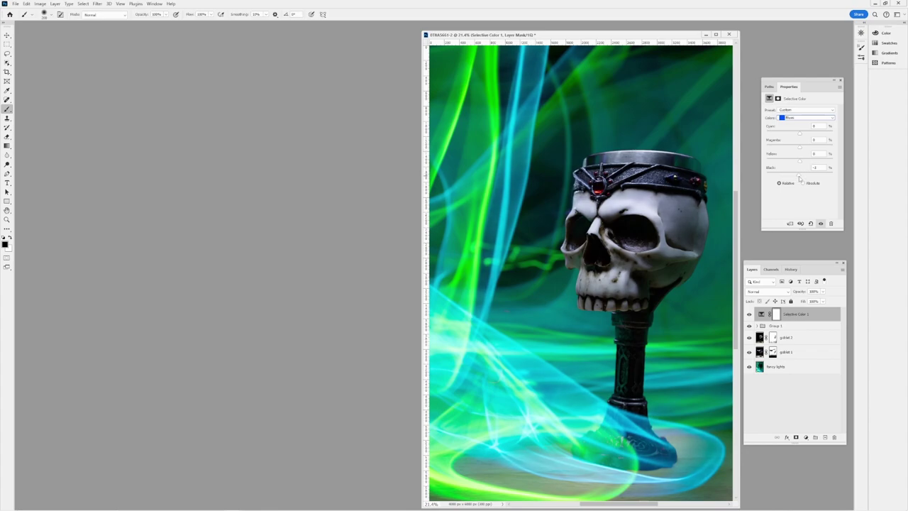
click(792, 170)
click(800, 159)
mouse_move(800, 160)
mouse_down()
mouse_move(824, 162)
mouse_move(769, 164)
mouse_move(829, 163)
mouse_move(783, 164)
mouse_up()
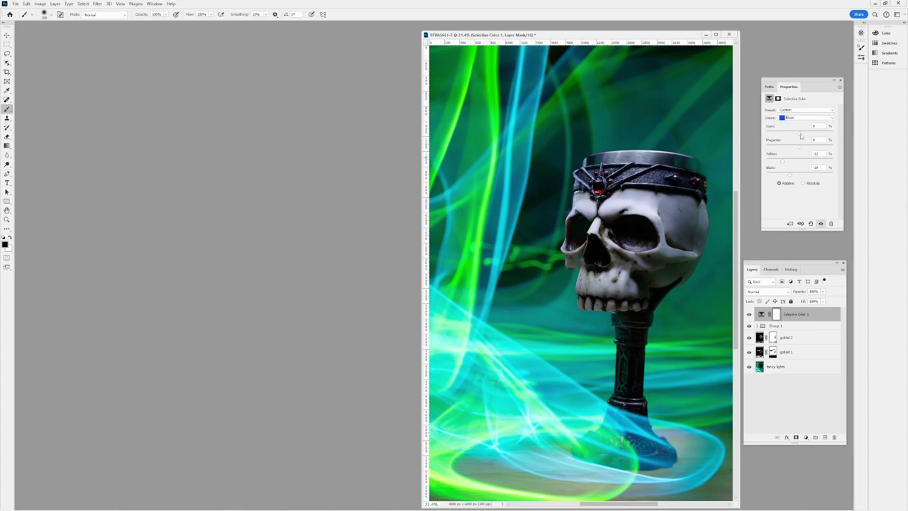
mouse_move(800, 133)
mouse_down()
mouse_move(825, 136)
mouse_move(786, 142)
mouse_move(830, 142)
mouse_move(791, 146)
mouse_move(817, 143)
mouse_move(798, 145)
mouse_up()
double_click(816, 126)
text(0)
key(Return)
Step: Compare the image with and without Selective Color 1, then switch to the Move tool
click(749, 314)
click(750, 314)
click(749, 314)
click(749, 315)
key(v)
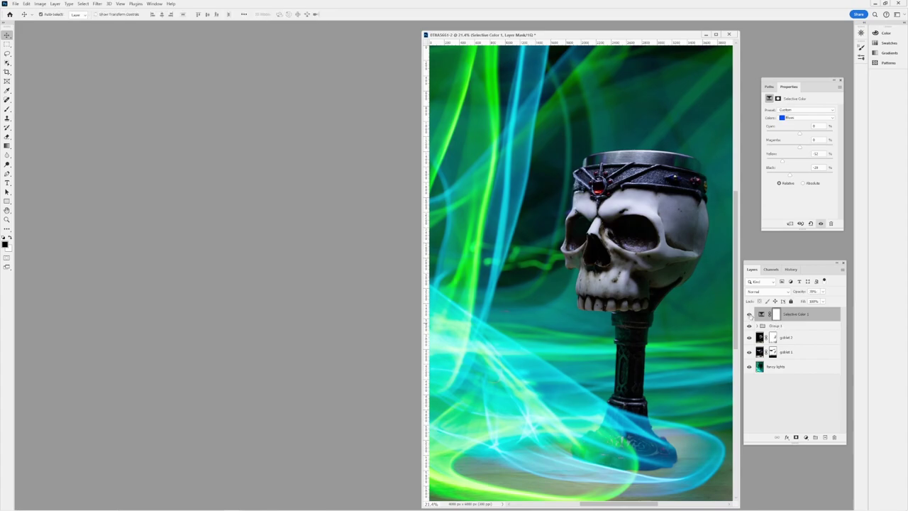
Step: Toggle Selective Color 1 off and on to compare its effect on the light trails
click(749, 314)
click(749, 314)
click(749, 314)
click(749, 314)
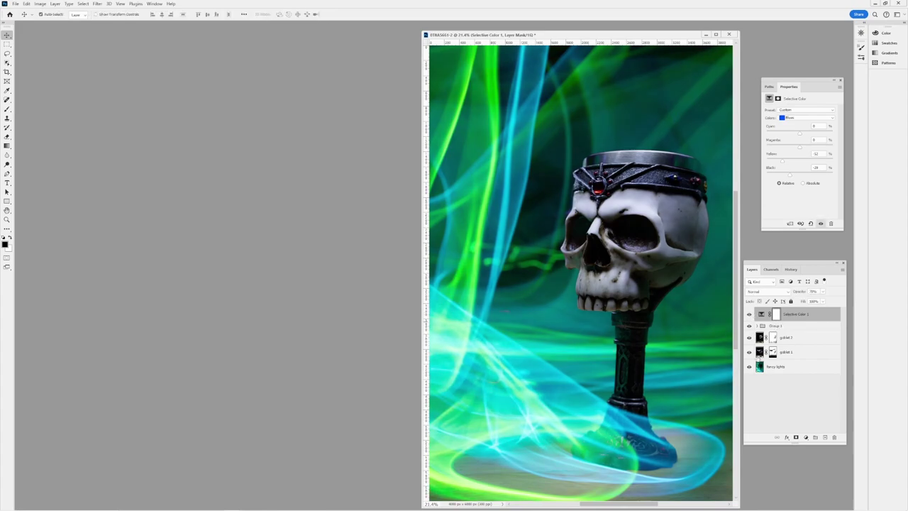